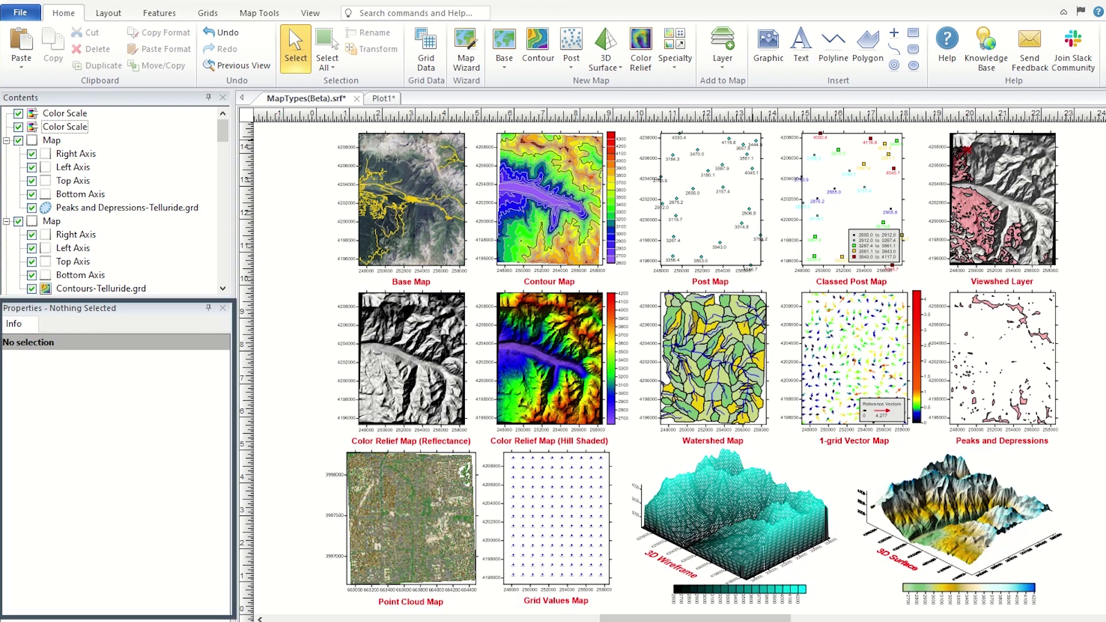
Switch from the MapTypes(Beta) document to the empty Plot1 page
click(402, 130)
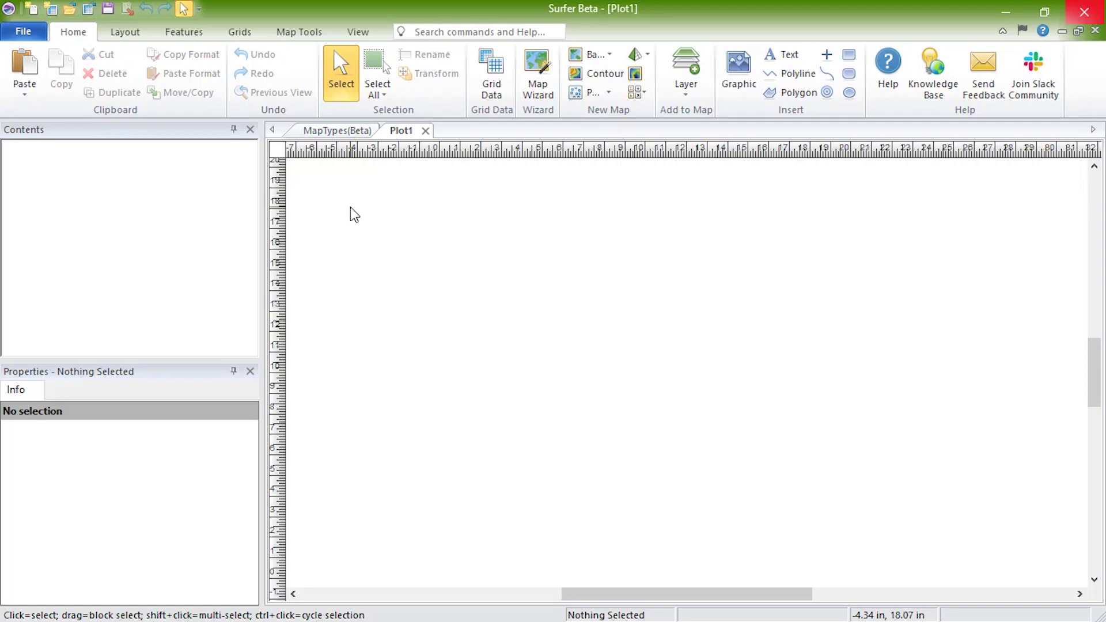
click(73, 35)
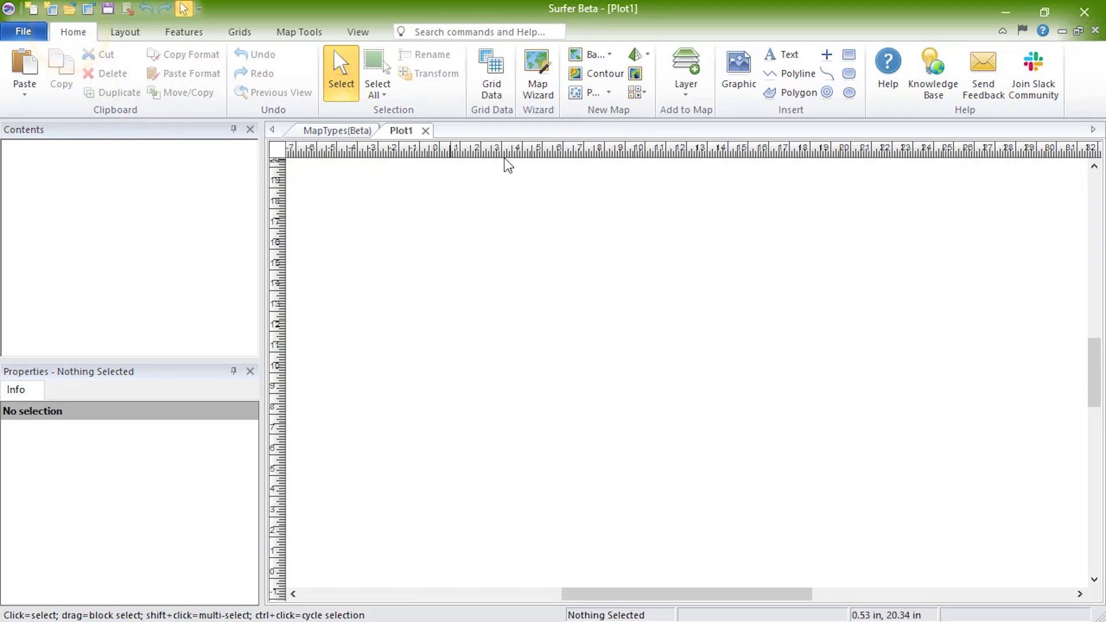
Create a base map from the Tahoe_UTM image and drag it toward the upper-left
click(610, 56)
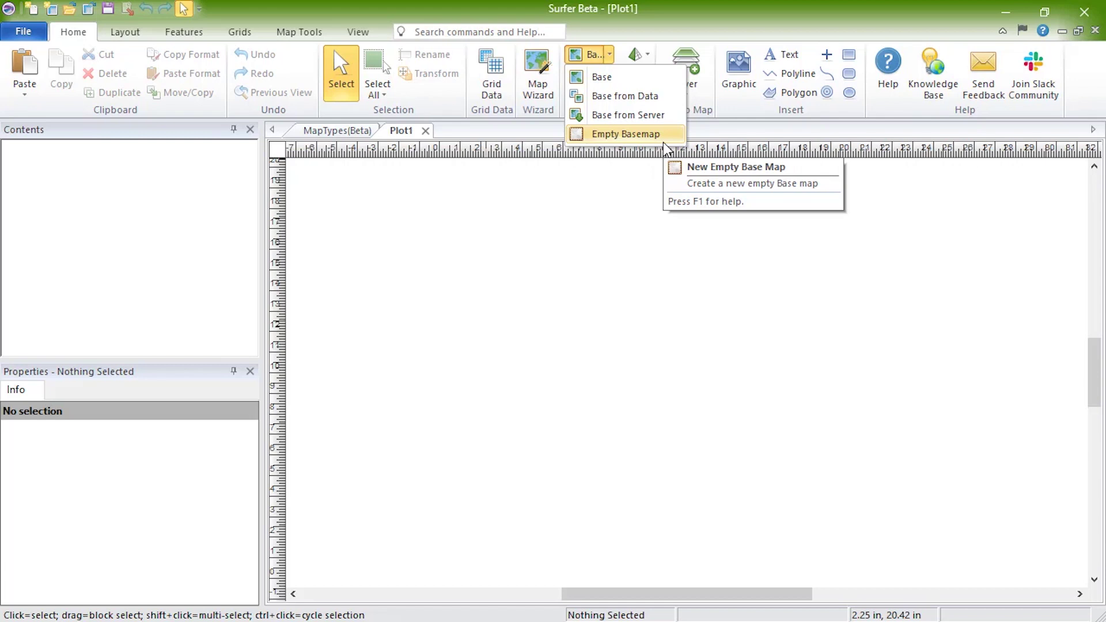
click(667, 77)
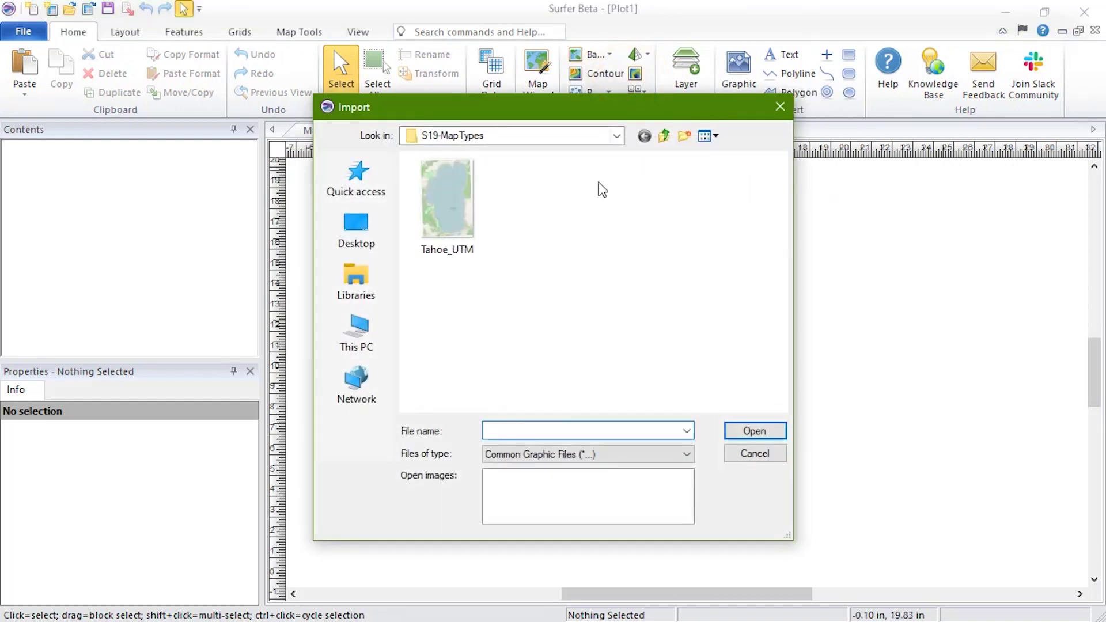
click(455, 212)
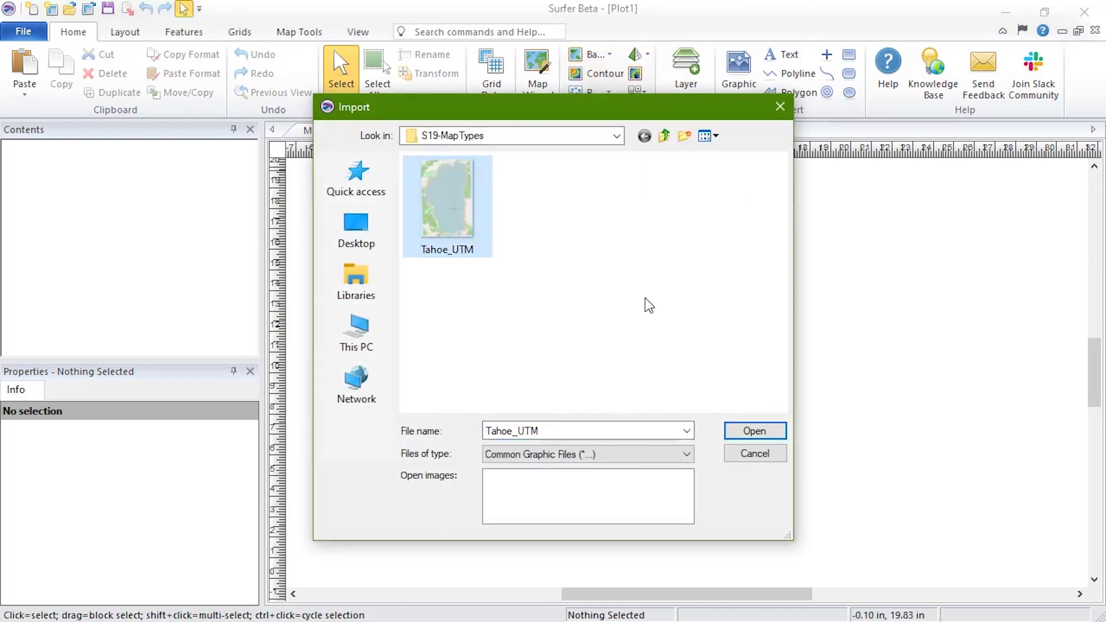
click(766, 432)
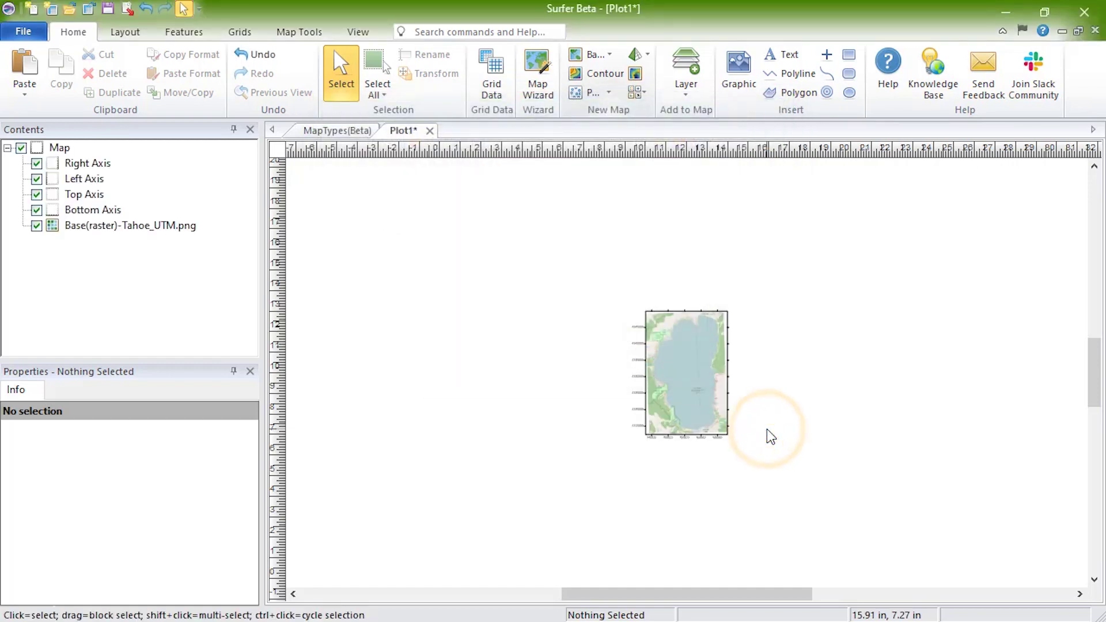
drag(664, 378, 374, 231)
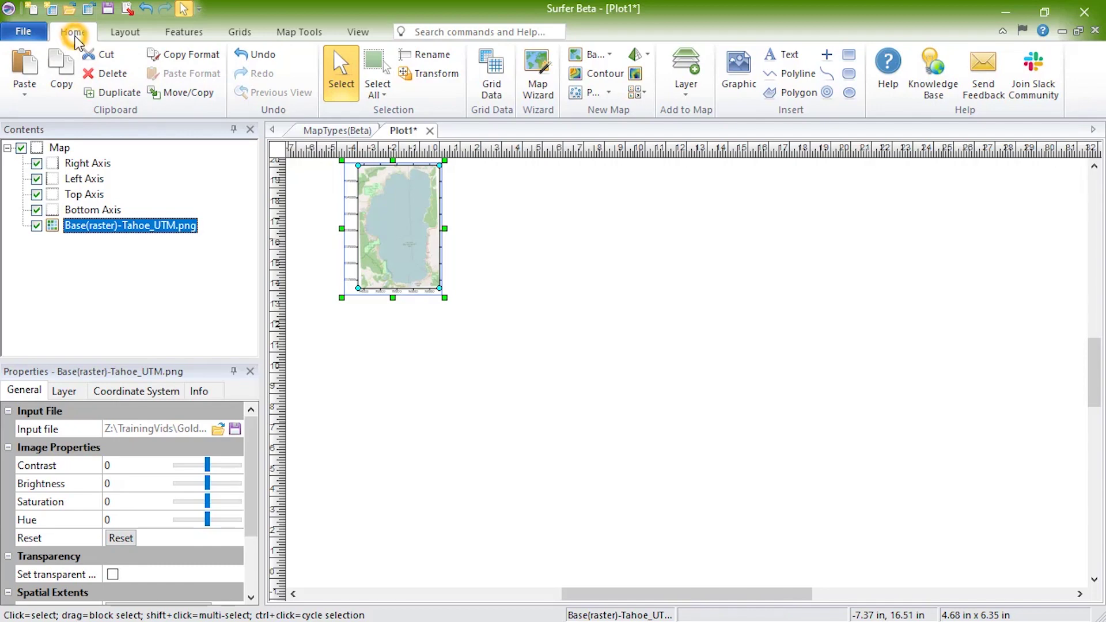
Start the Map Wizard for a new guided map
click(553, 95)
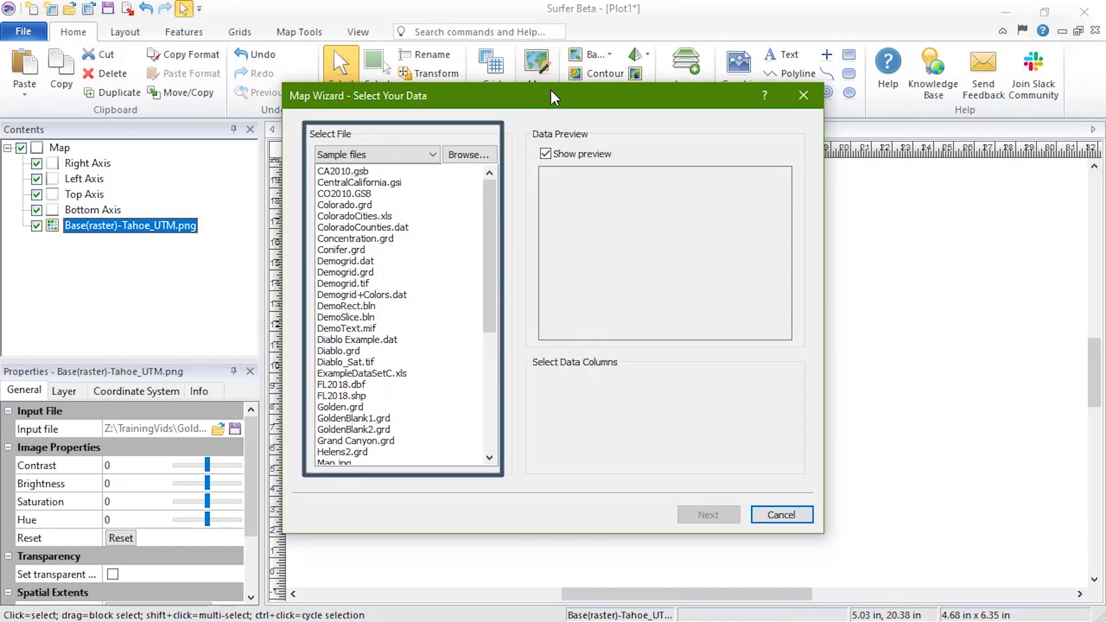
Build Post and Classed Post maps from the project file Points.dat
click(431, 155)
click(430, 181)
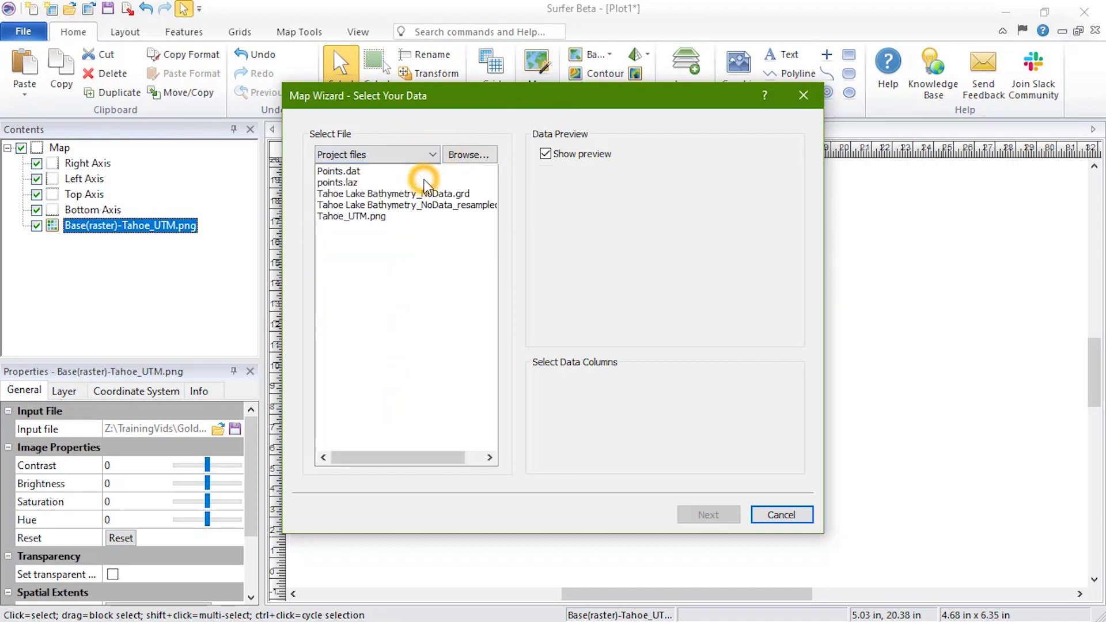
click(348, 172)
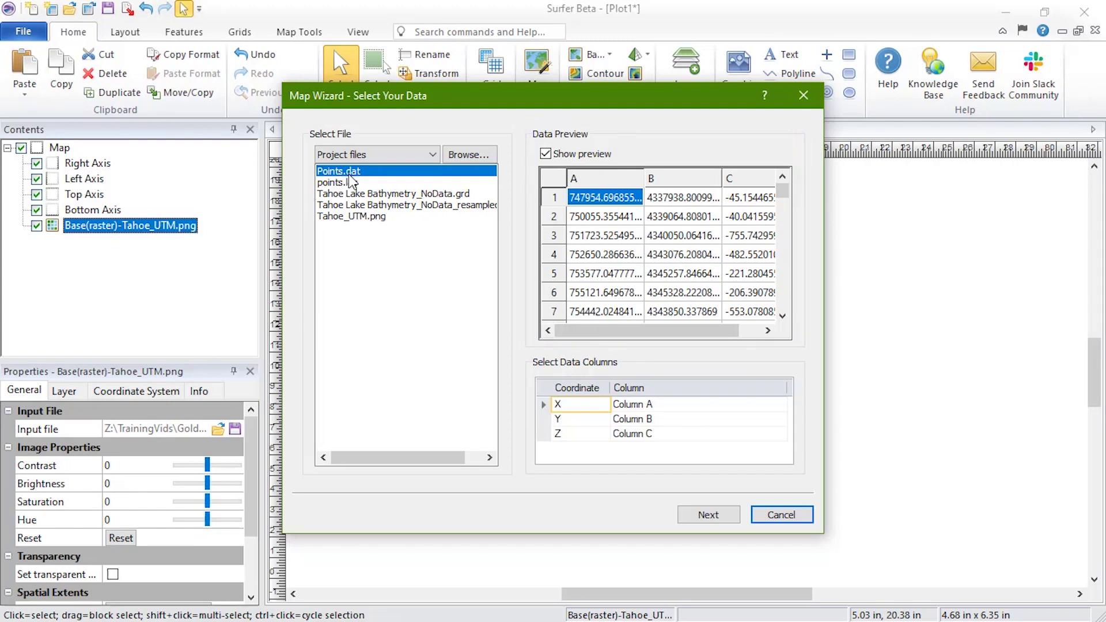
click(735, 517)
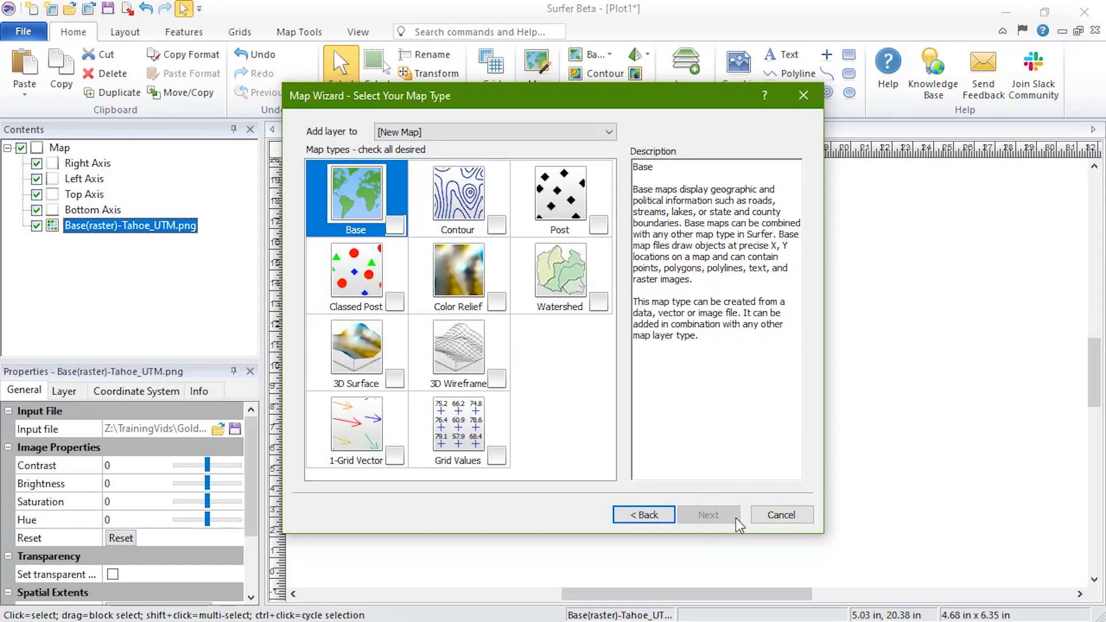
click(601, 225)
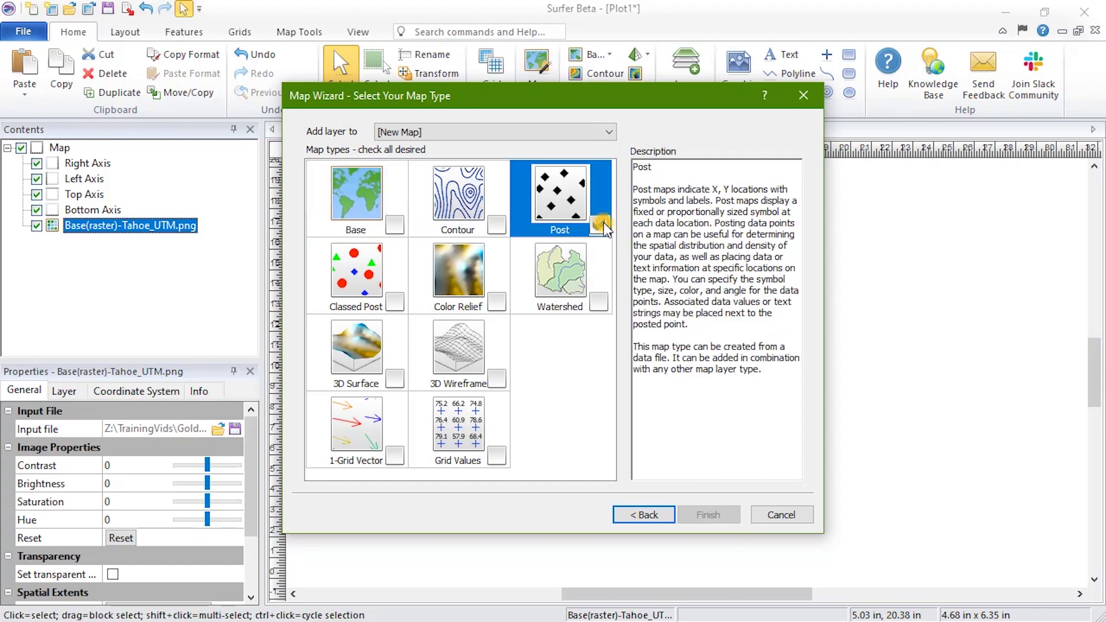
click(394, 303)
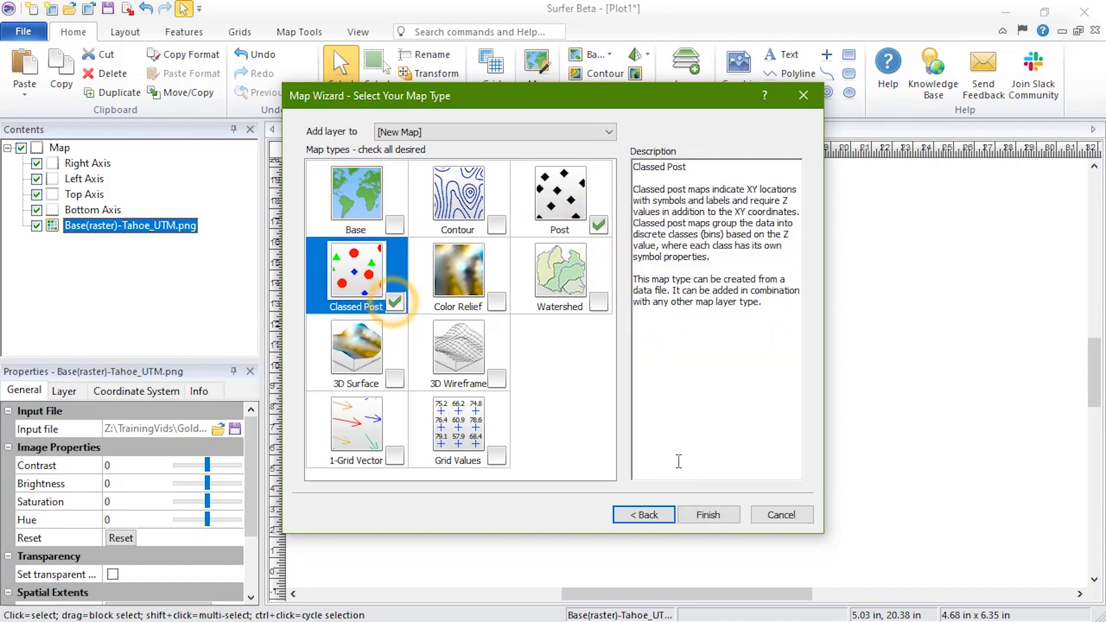
click(709, 515)
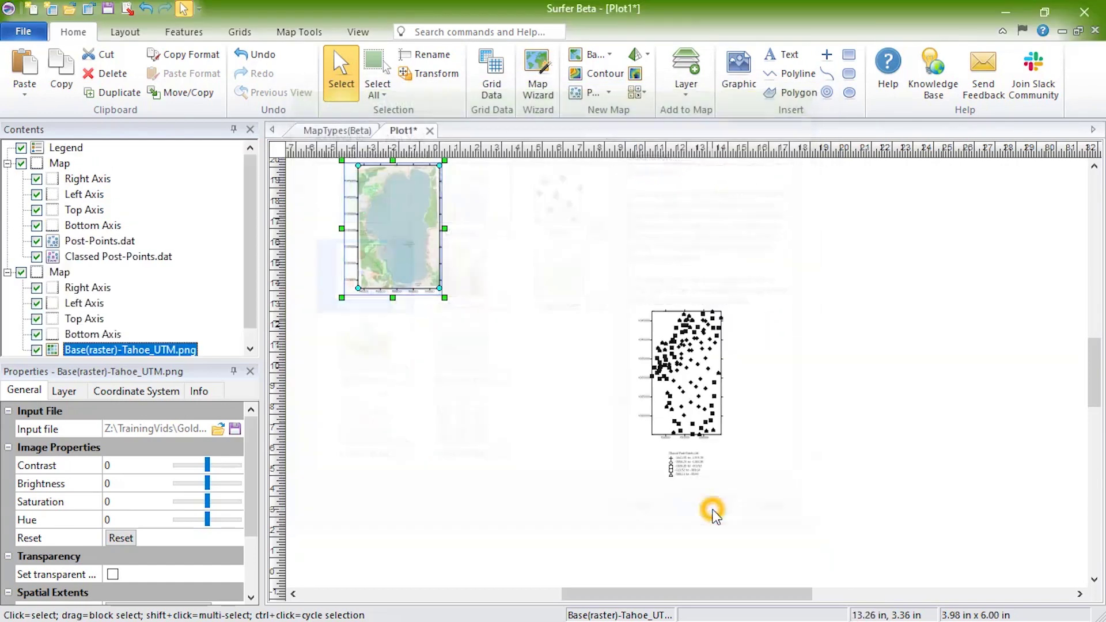
right_click(61, 257)
Break apart the classed post layer; line up its map, legend and post map in the top row
click(189, 392)
drag(698, 393, 501, 236)
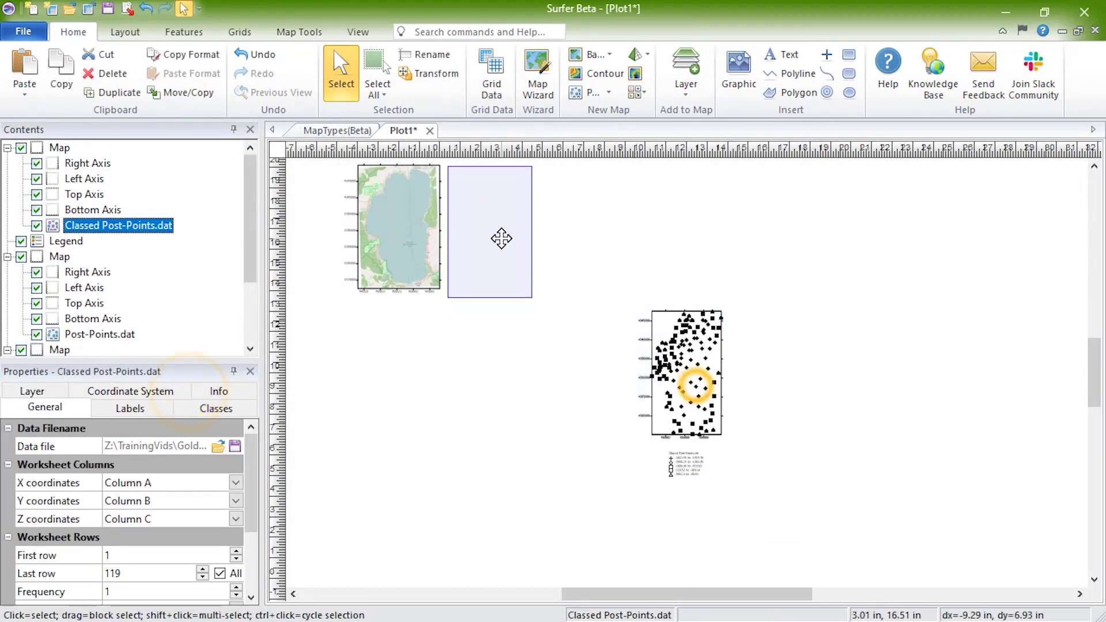
drag(691, 463, 559, 225)
drag(700, 408, 640, 269)
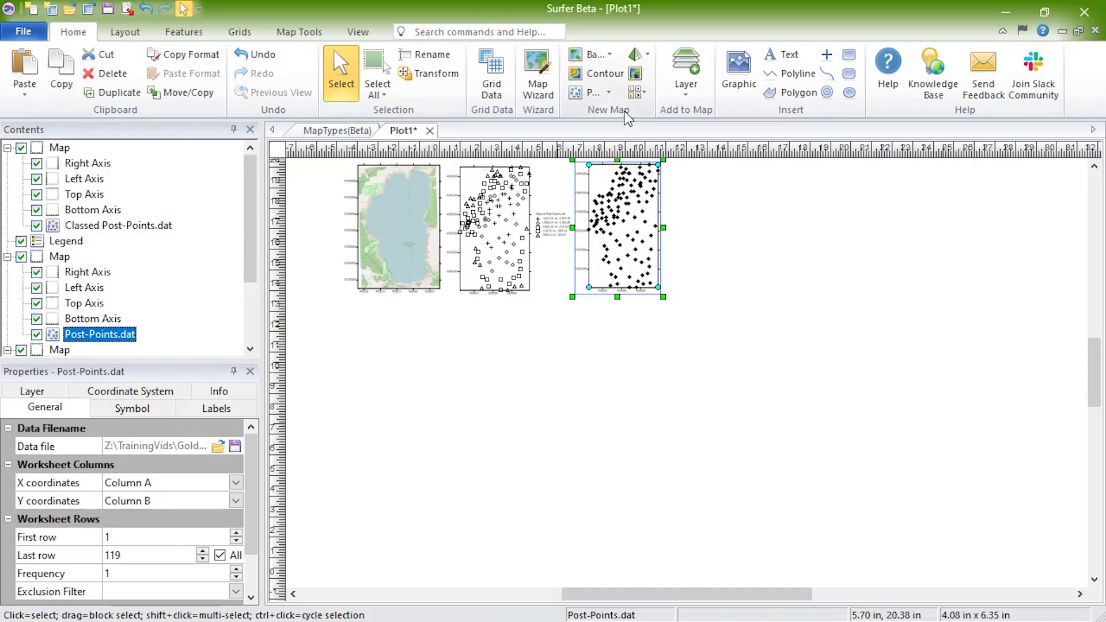
Add a point cloud map from points.laz and move it into the top row
click(646, 95)
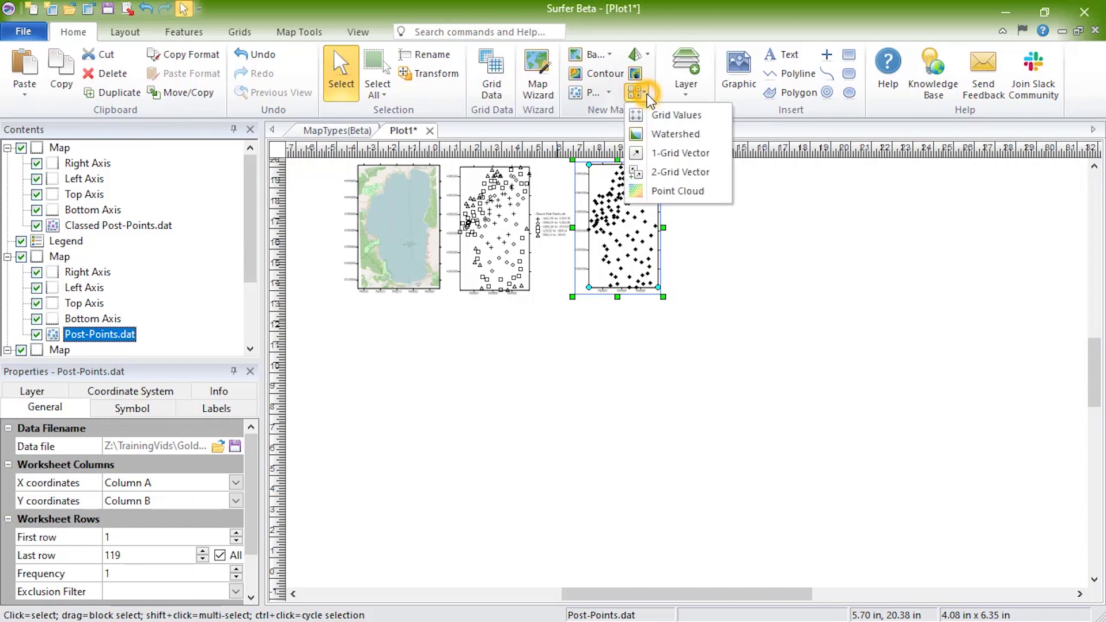
click(709, 188)
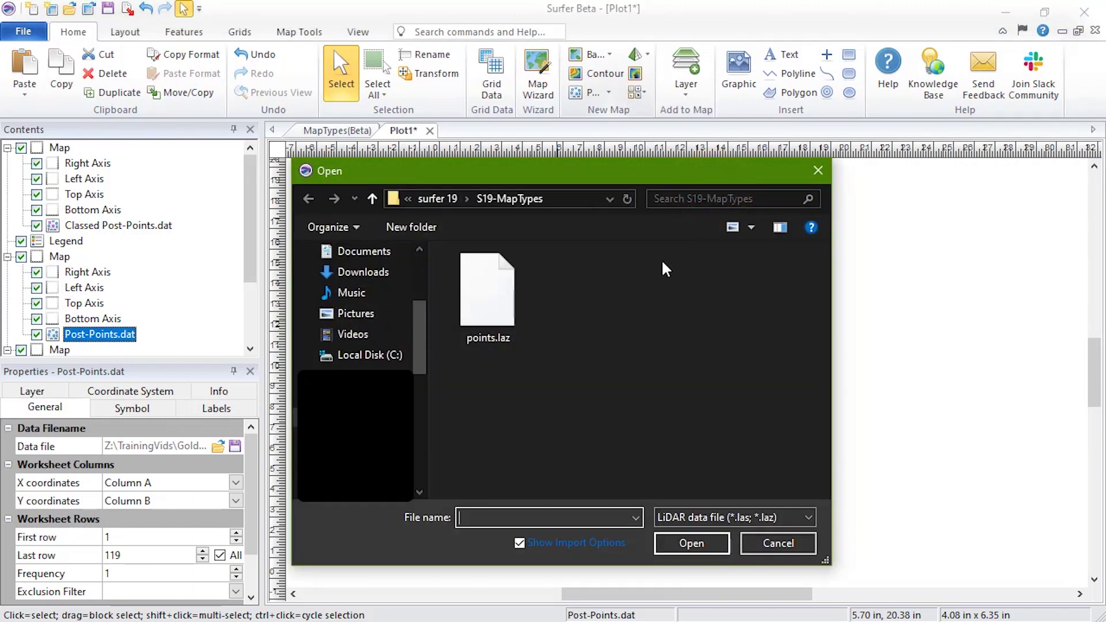
click(481, 323)
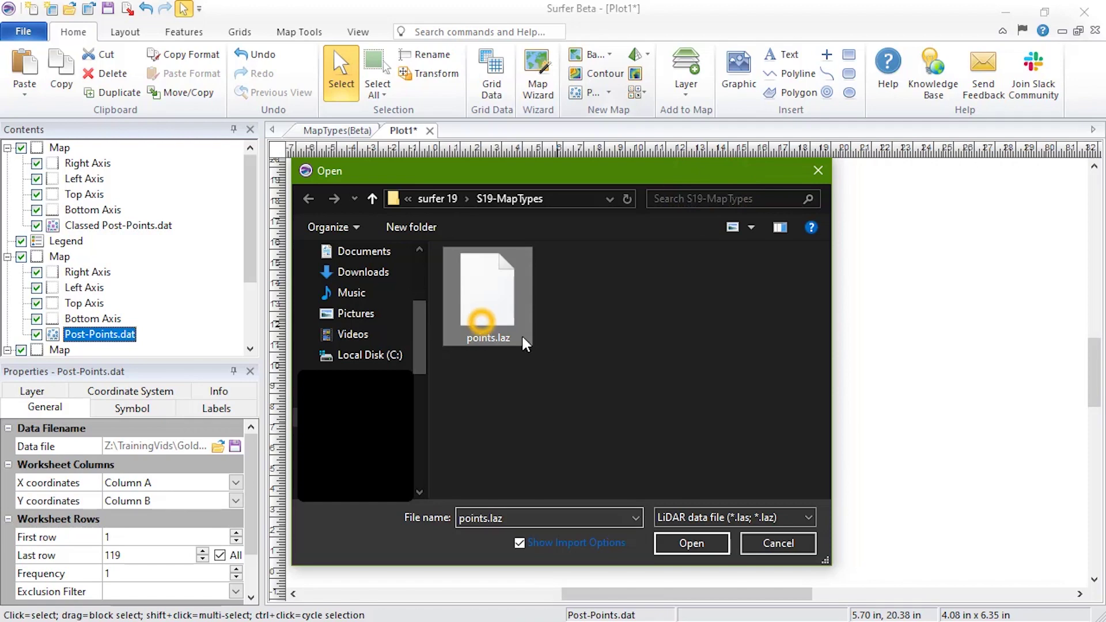
click(701, 543)
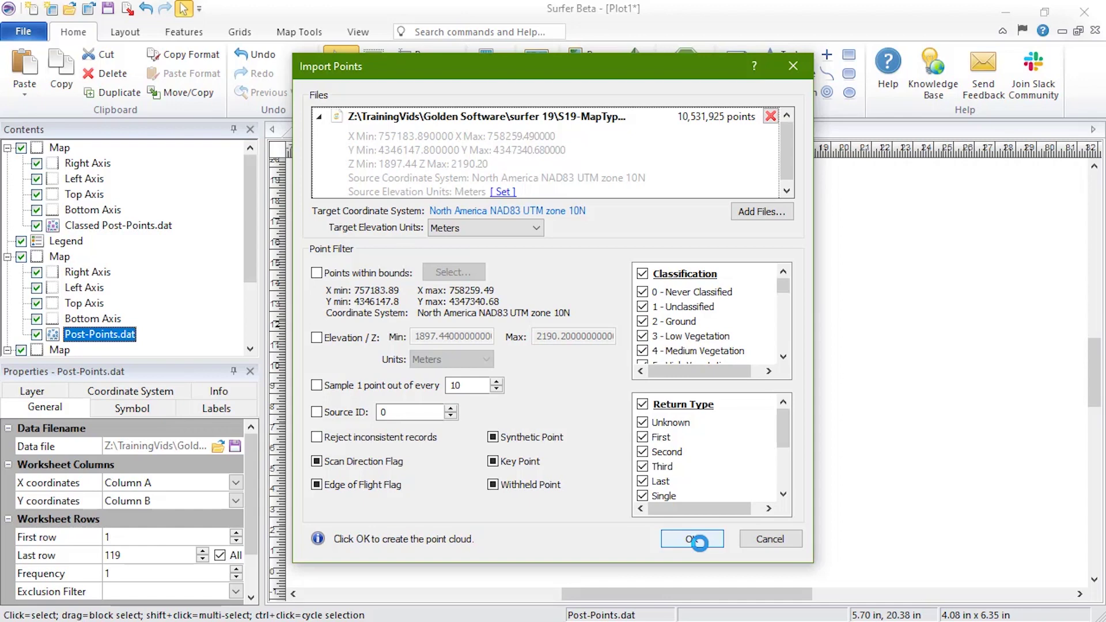
click(697, 542)
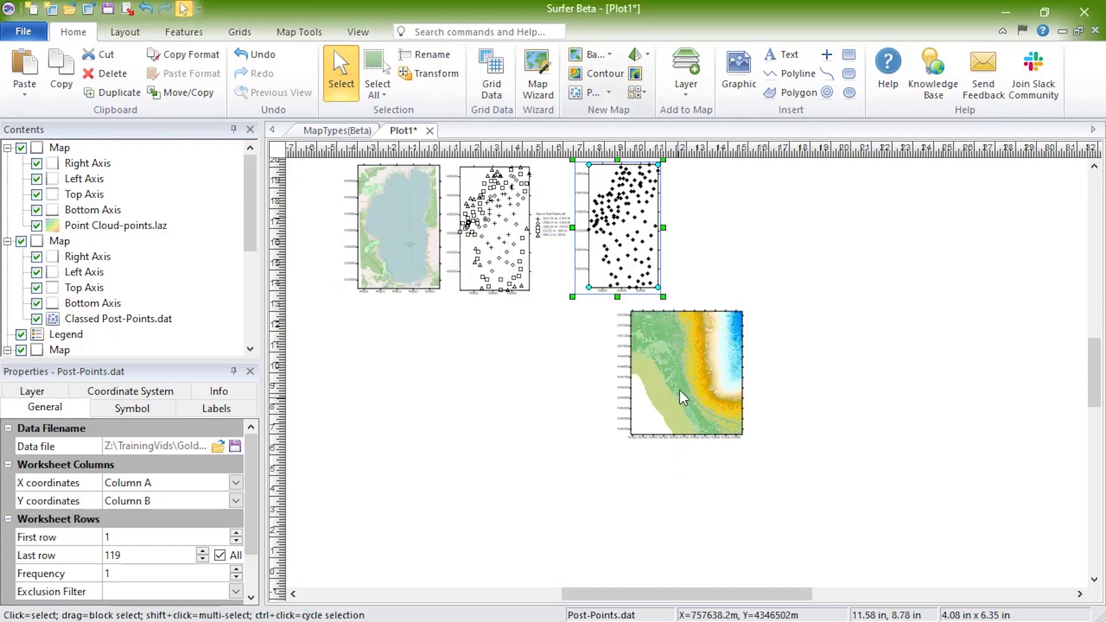
drag(684, 381, 739, 228)
Deselect everything on the page, leaving the four maps in the top row
click(843, 246)
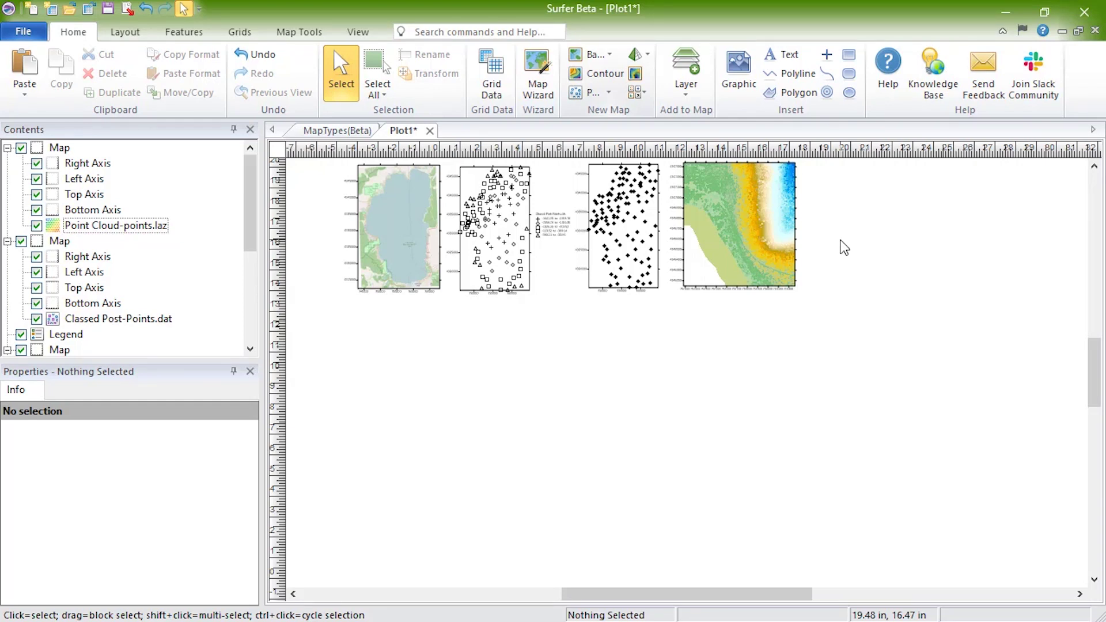
click(67, 38)
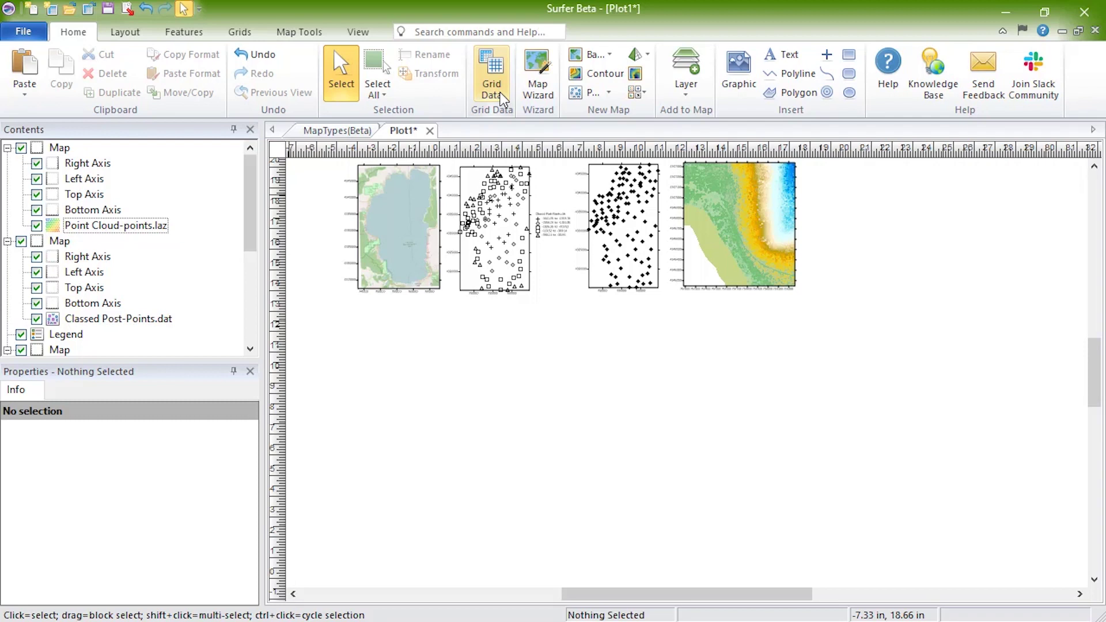
click(76, 38)
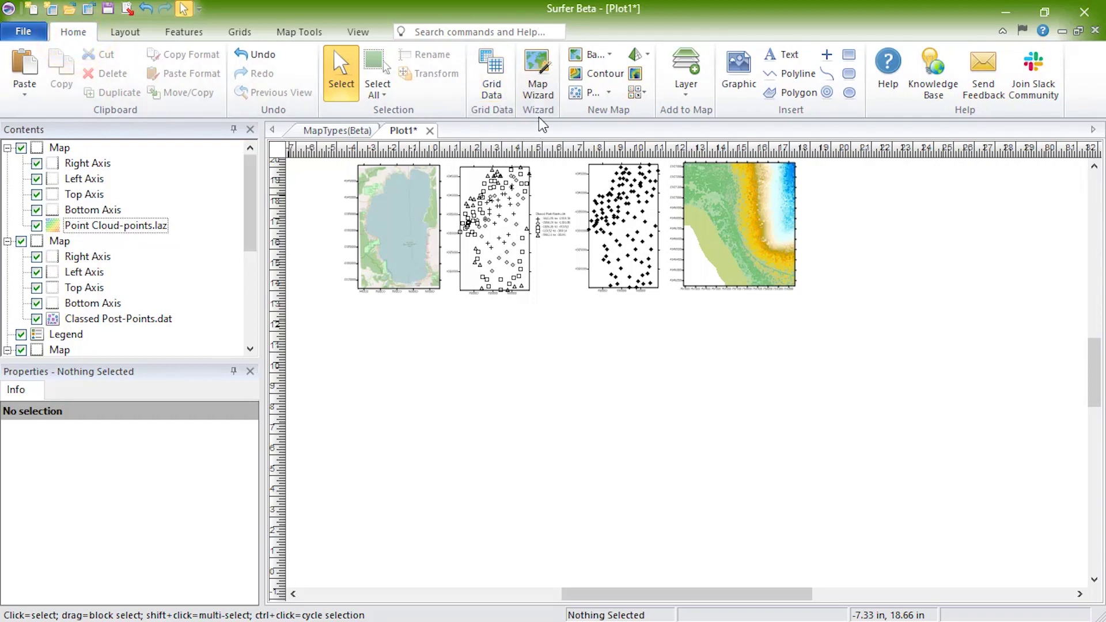
Map Tahoe Lake Bathymetry_NoData.grd as Contour, Color Relief, Watershed, 1-Grid Vector and Grid Values
click(548, 96)
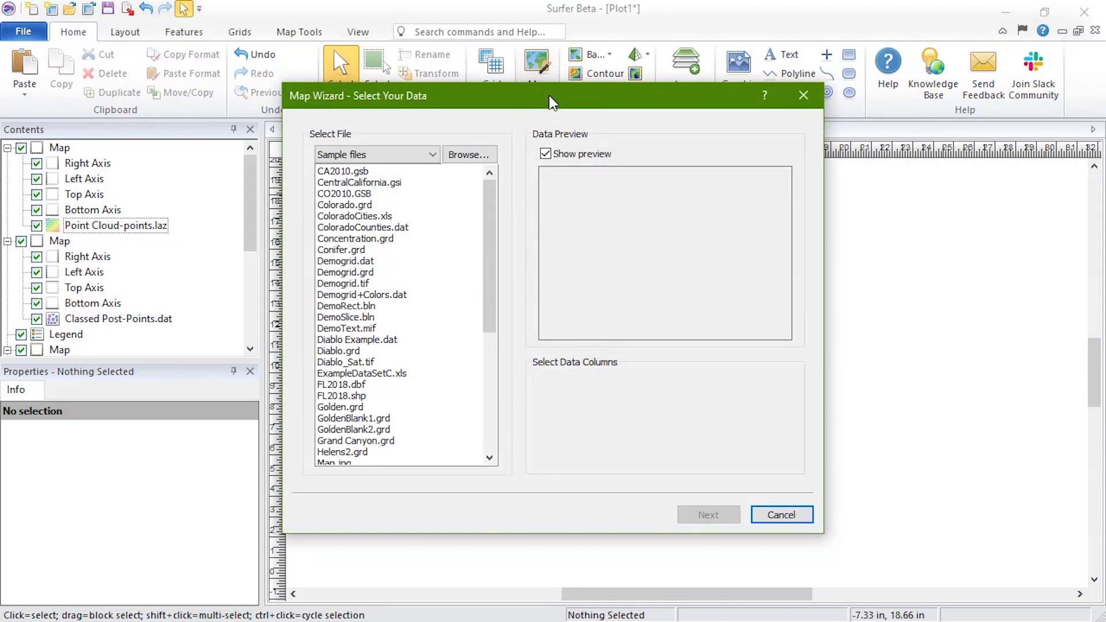
click(435, 152)
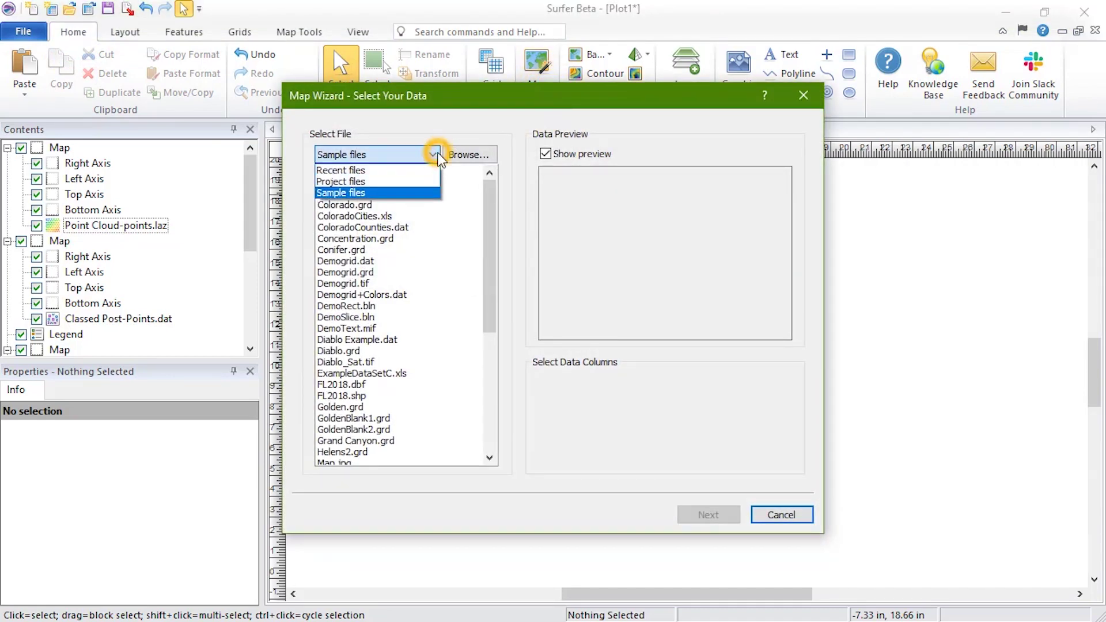
click(420, 181)
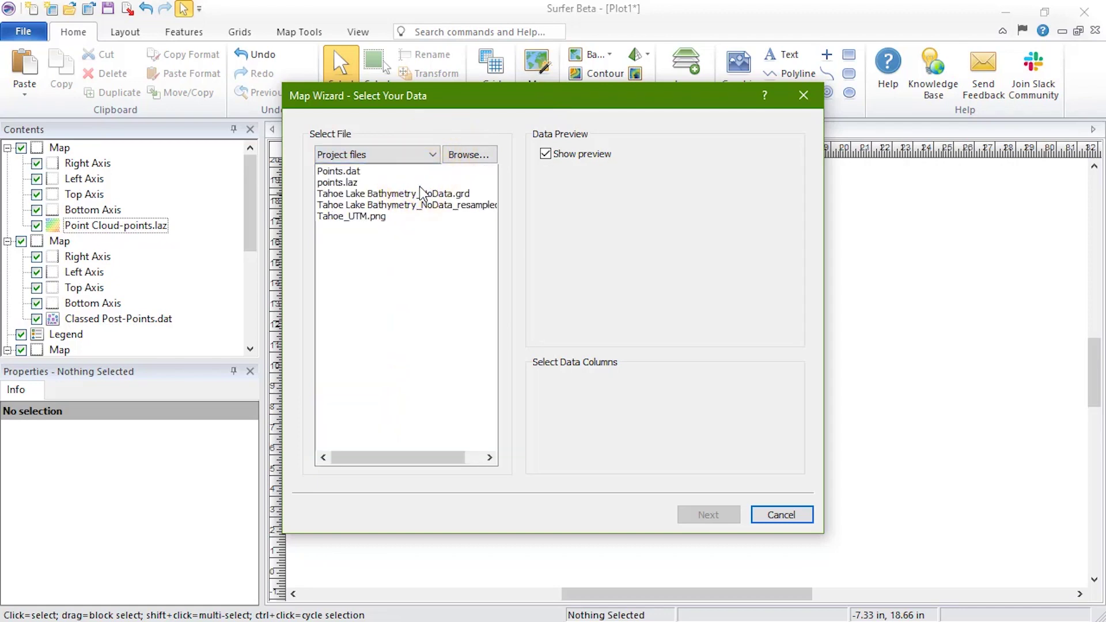
click(420, 194)
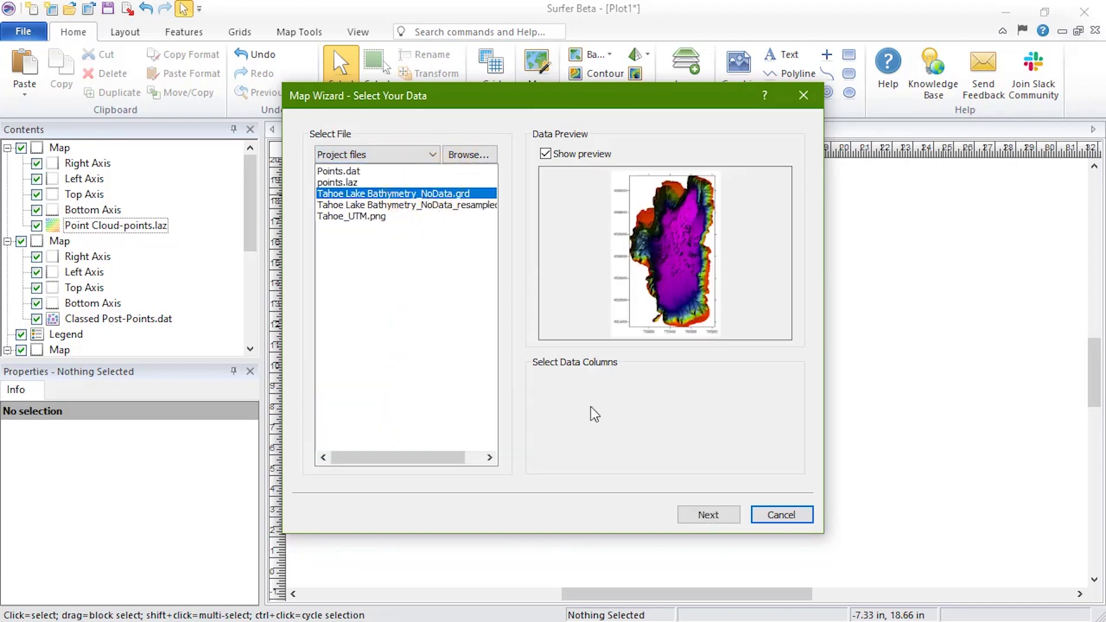
click(709, 516)
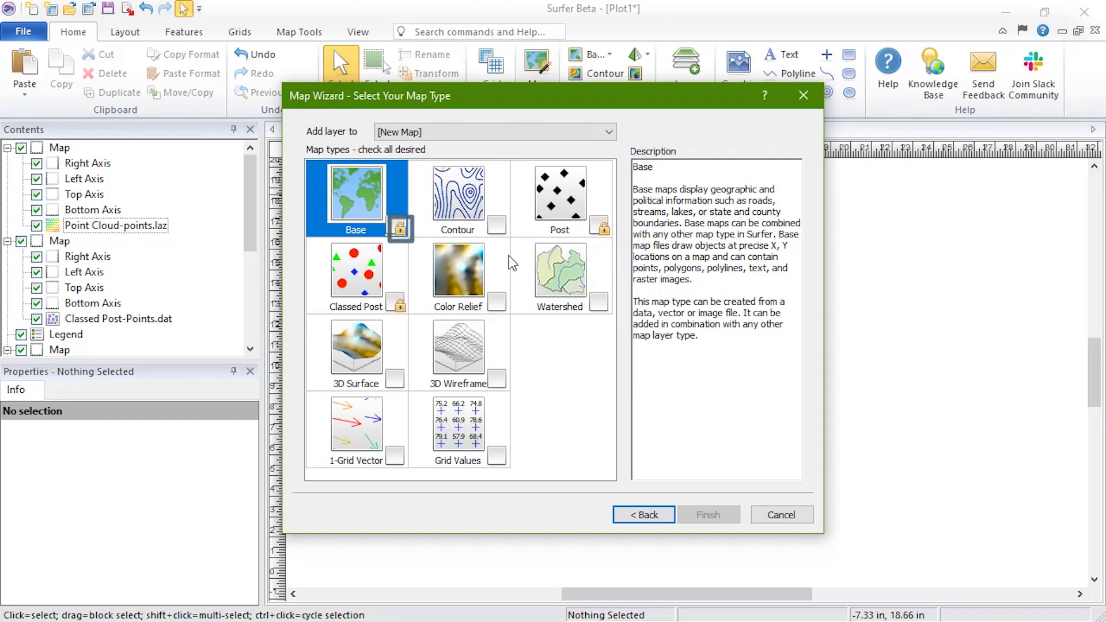
click(496, 224)
click(497, 302)
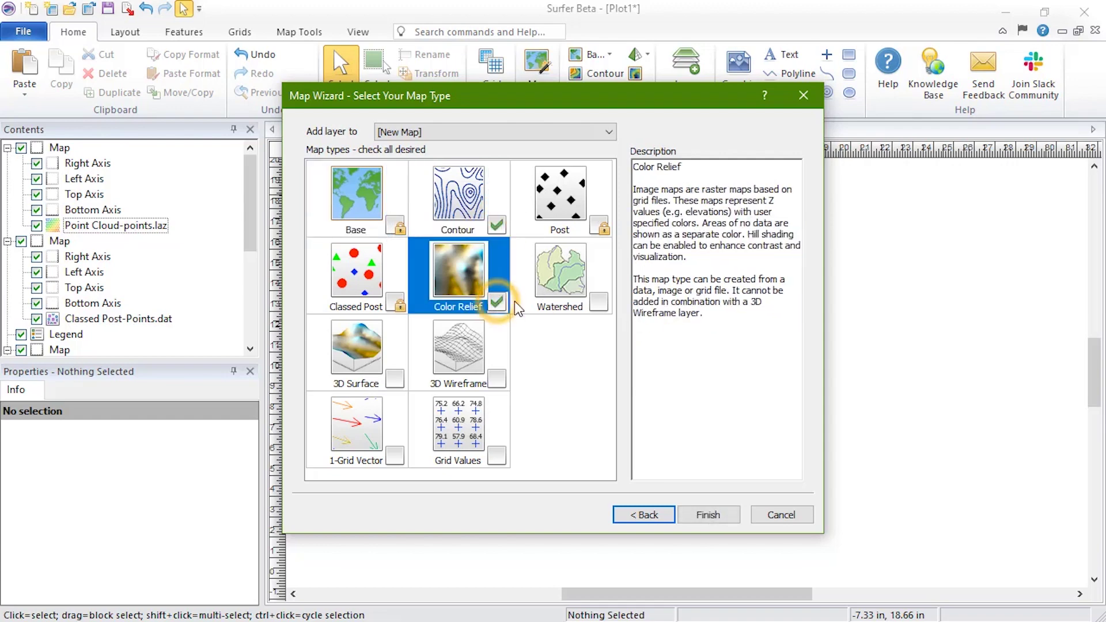
click(598, 301)
click(398, 458)
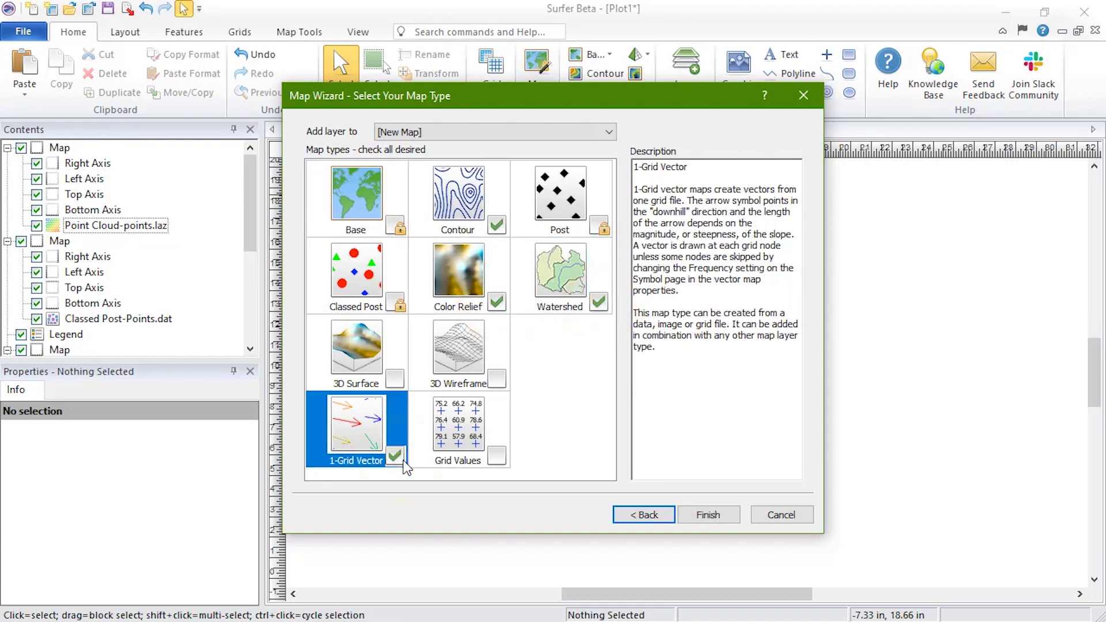
click(496, 455)
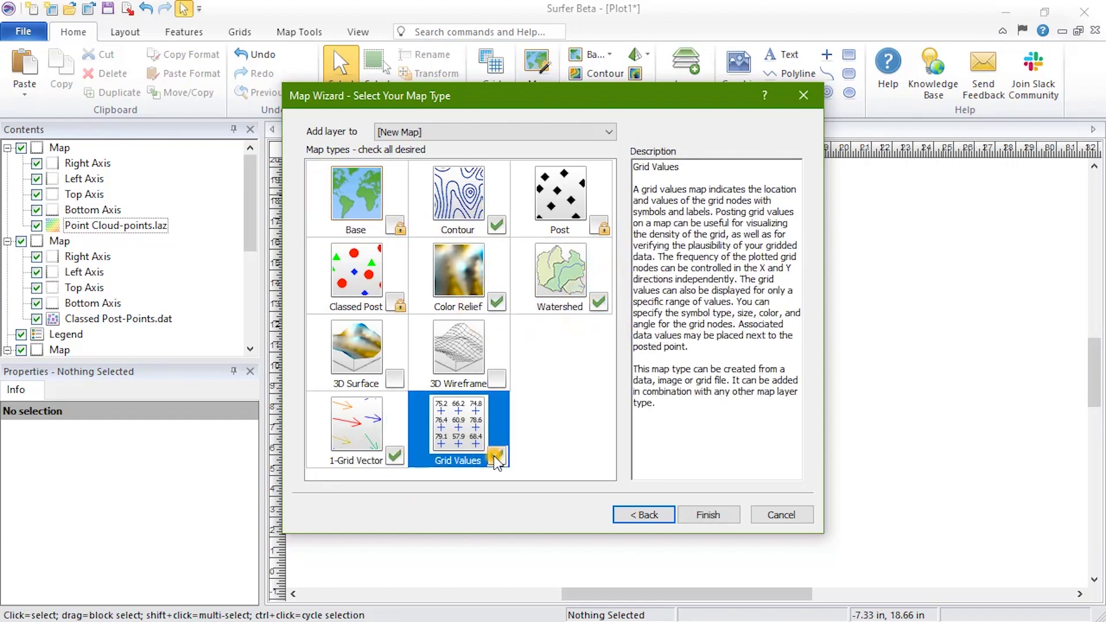
click(708, 516)
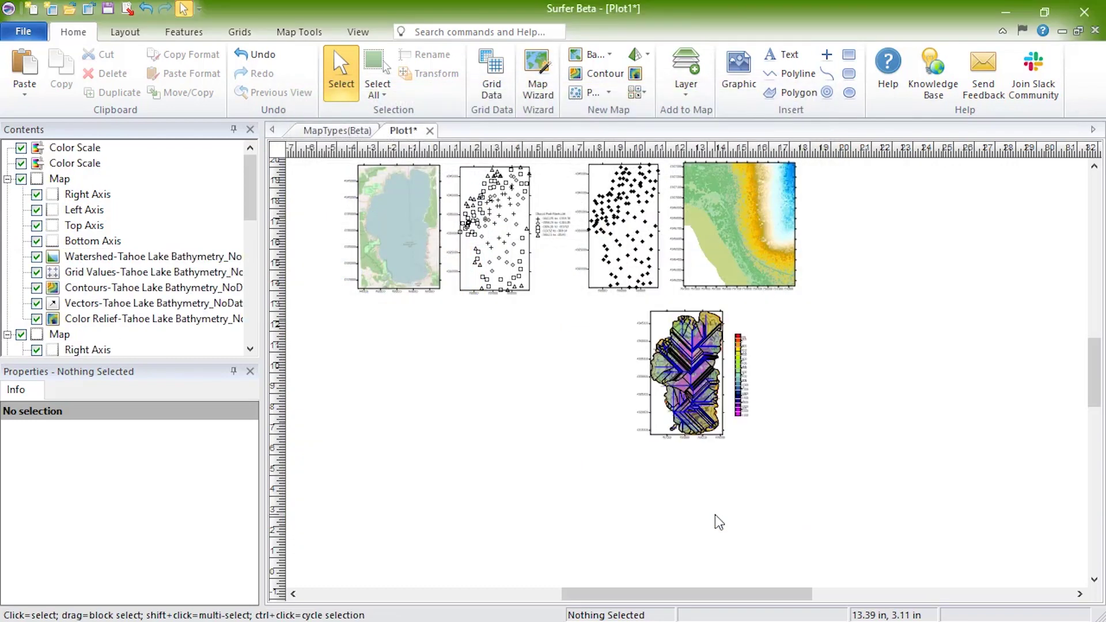
Move the bathymetry map lower-left; split out its contours, with the colour scale alongside
drag(603, 488, 804, 300)
drag(715, 374, 406, 504)
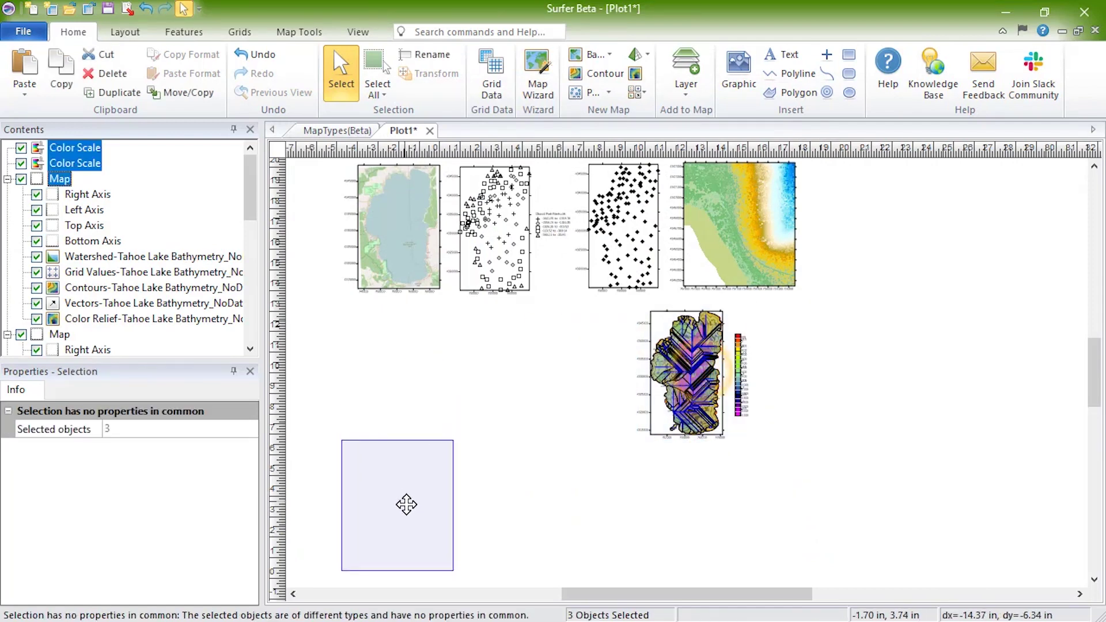
right_click(95, 287)
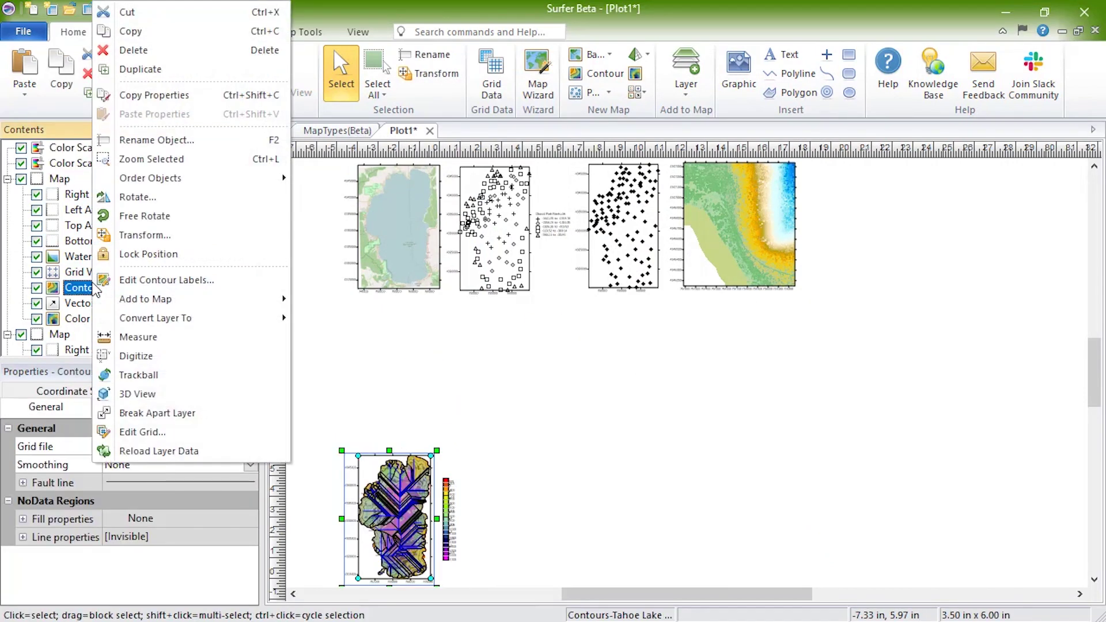
click(206, 412)
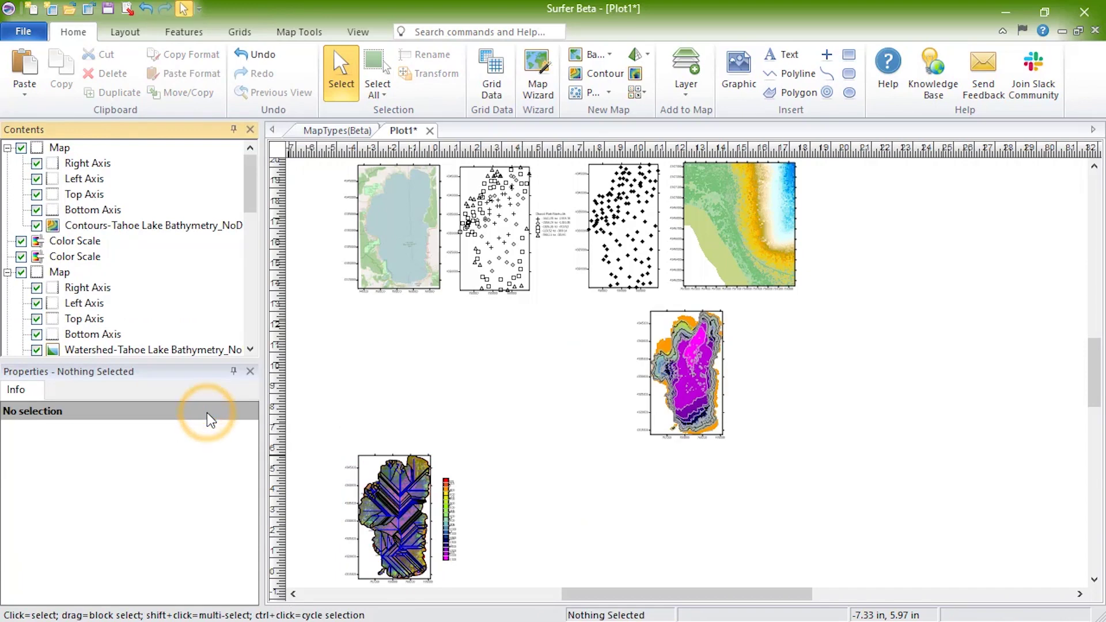
drag(704, 381, 422, 373)
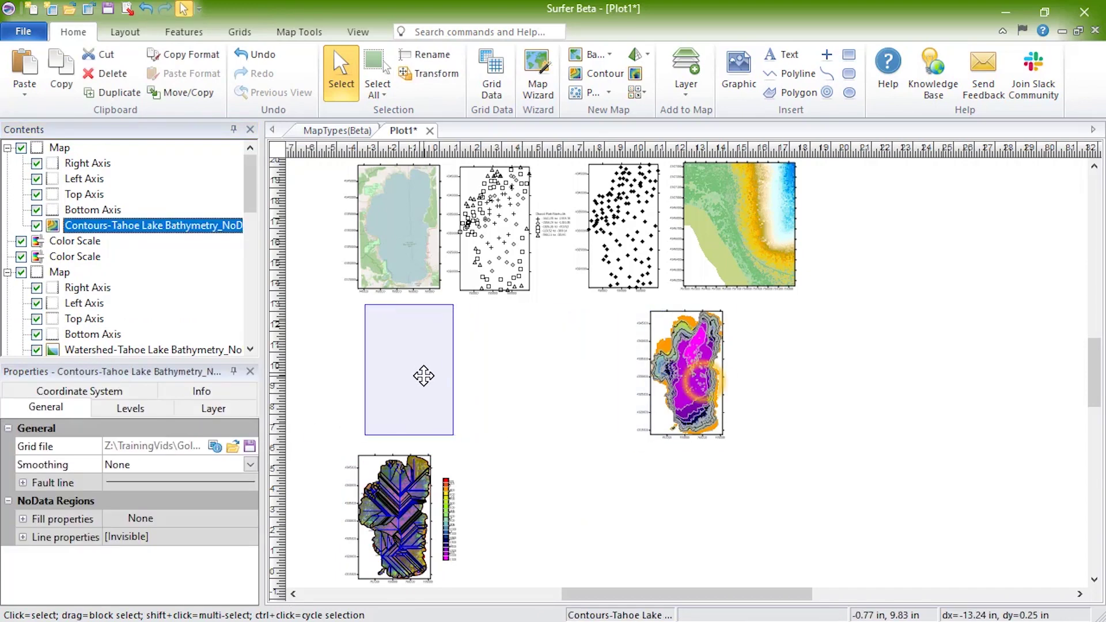
click(445, 481)
drag(445, 482, 450, 330)
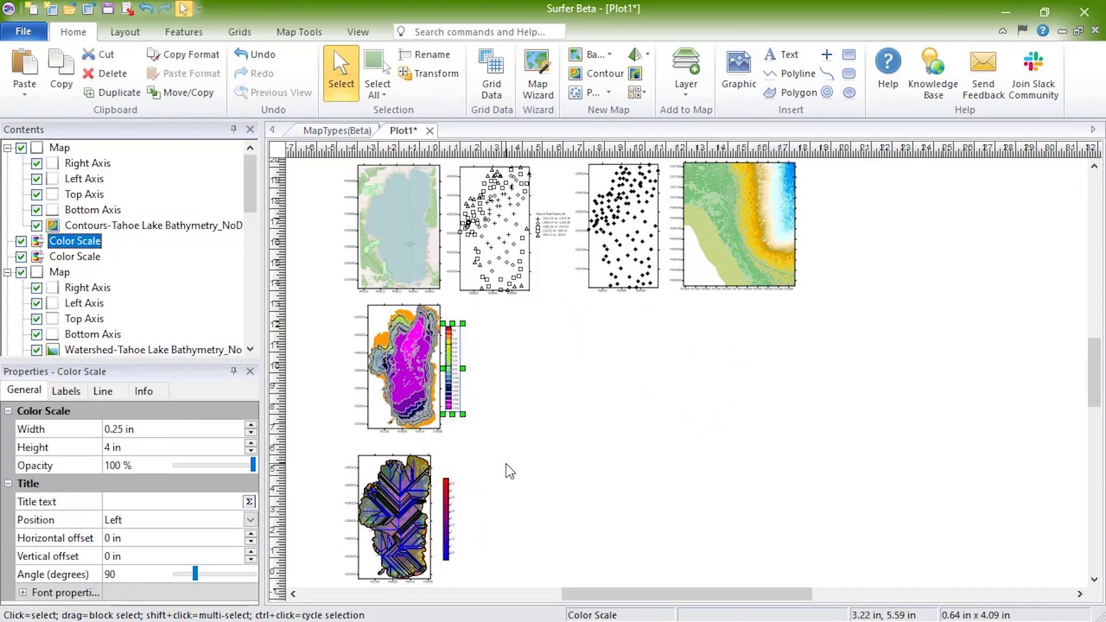
click(409, 381)
key(ctrl+l)
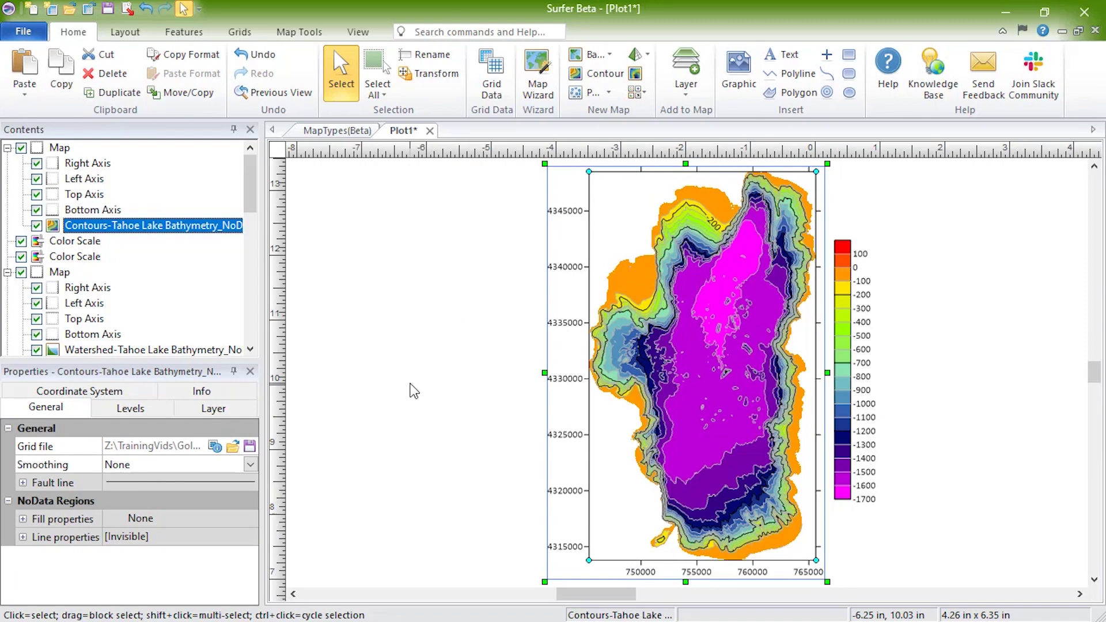
scroll(411, 391, down, 2)
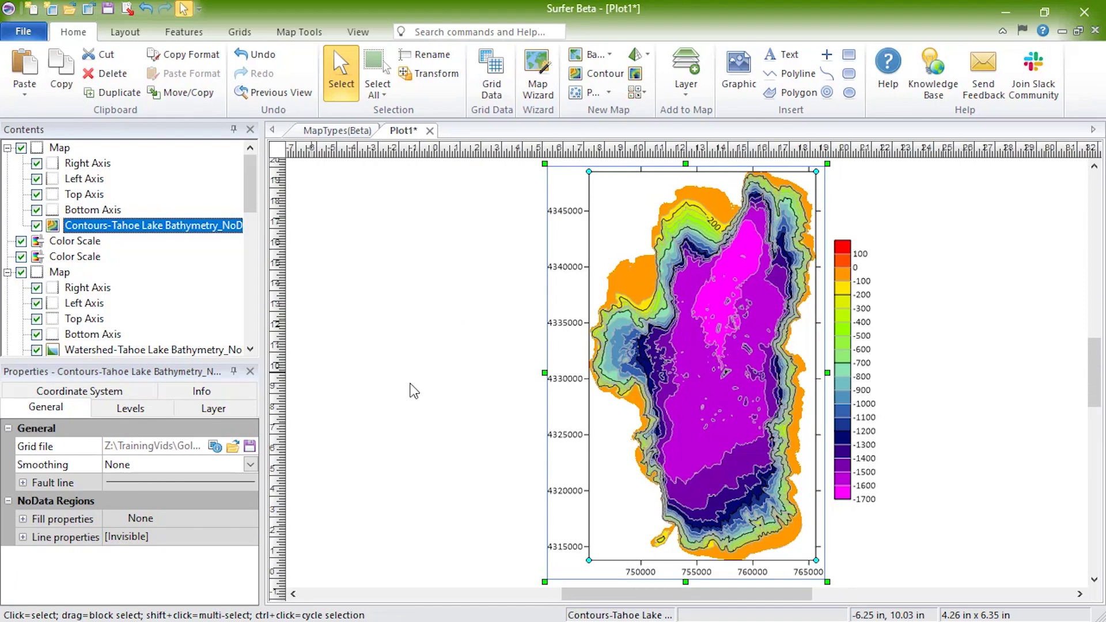
drag(250, 186, 252, 216)
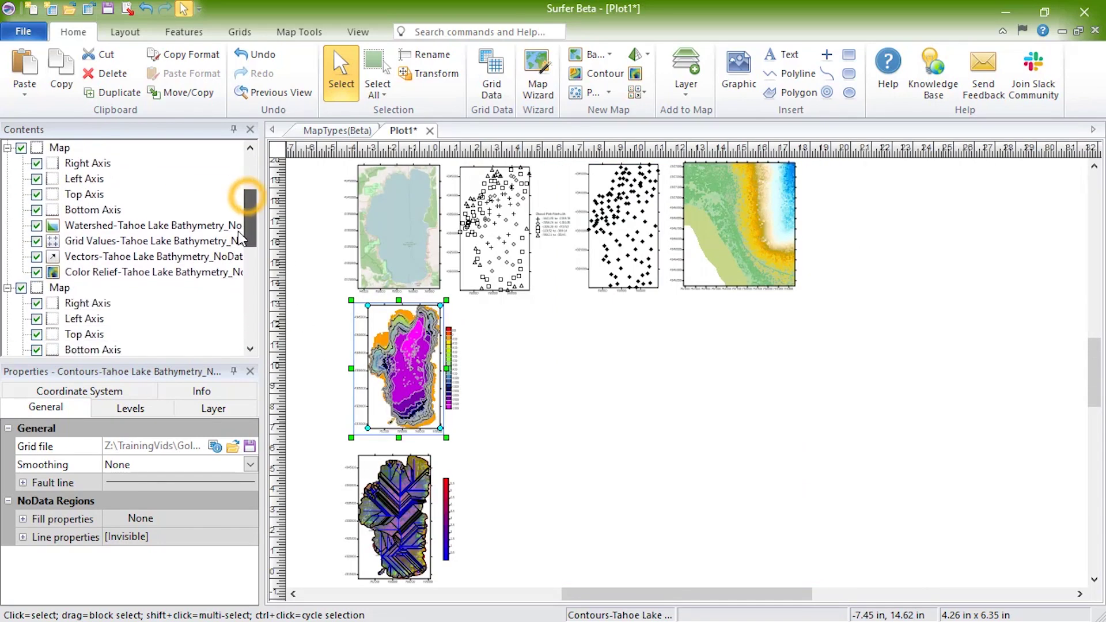
Break the Color Relief layer into its own map beside the contour map
right_click(59, 275)
click(196, 395)
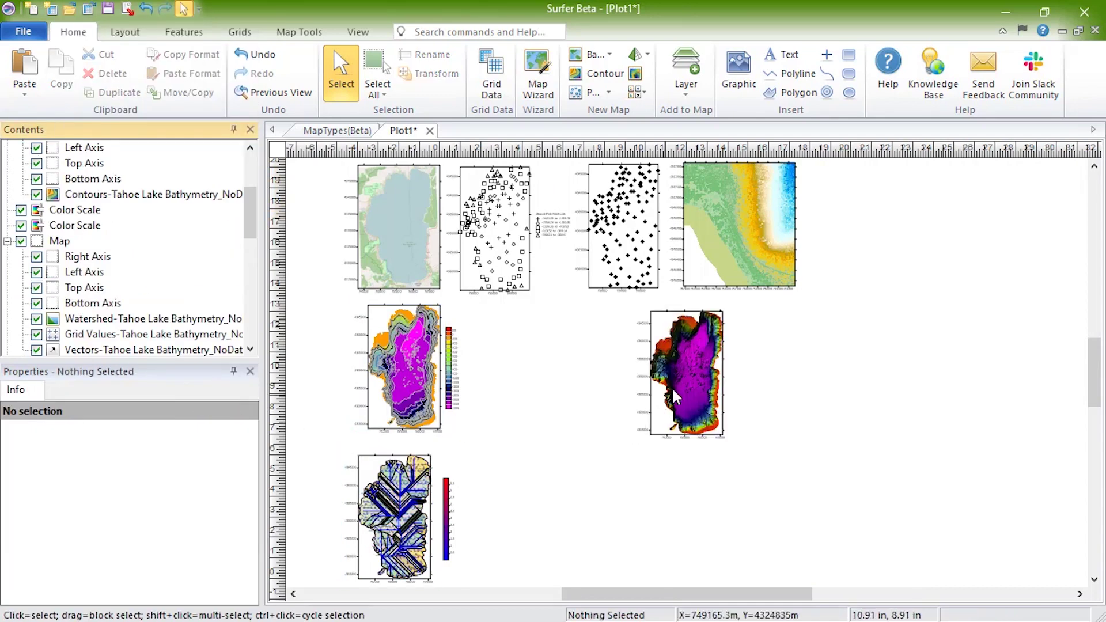
drag(672, 386, 504, 386)
scroll(503, 387, up, 3)
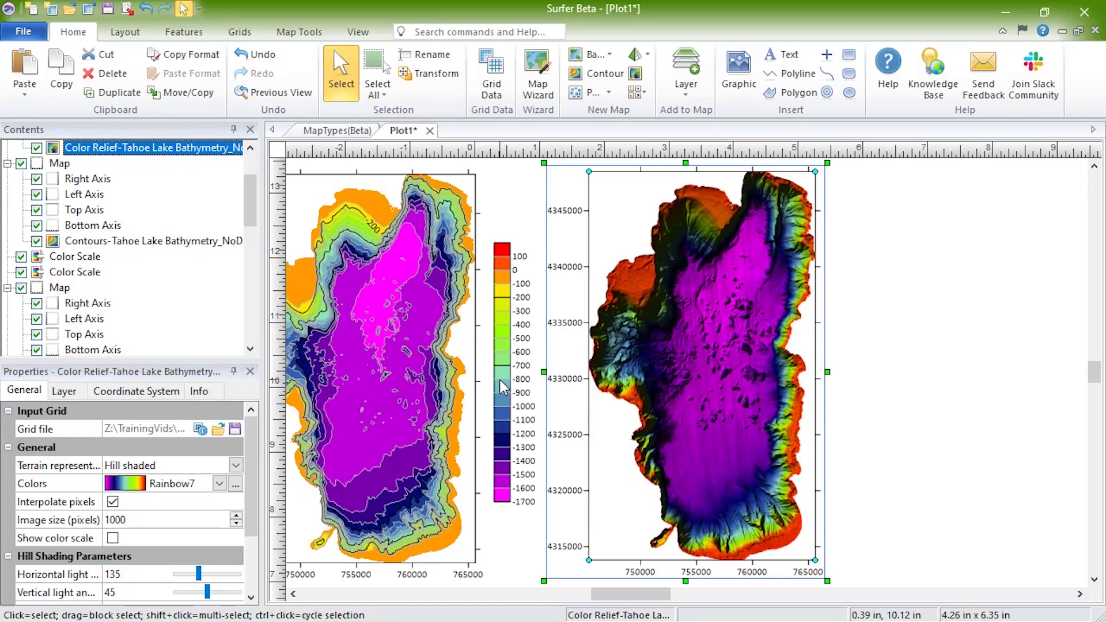
scroll(501, 387, down, 3)
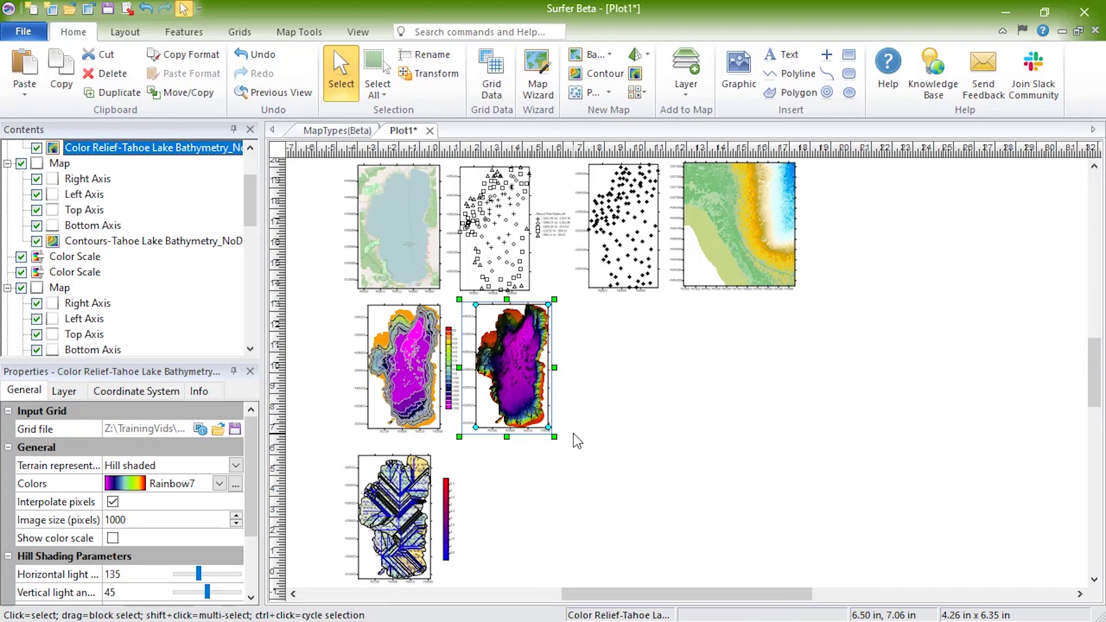
Duplicate the relief map and set the left copy's terrain representation to Reflectance
key(ctrl+d)
drag(692, 367, 613, 371)
scroll(613, 370, up, 3)
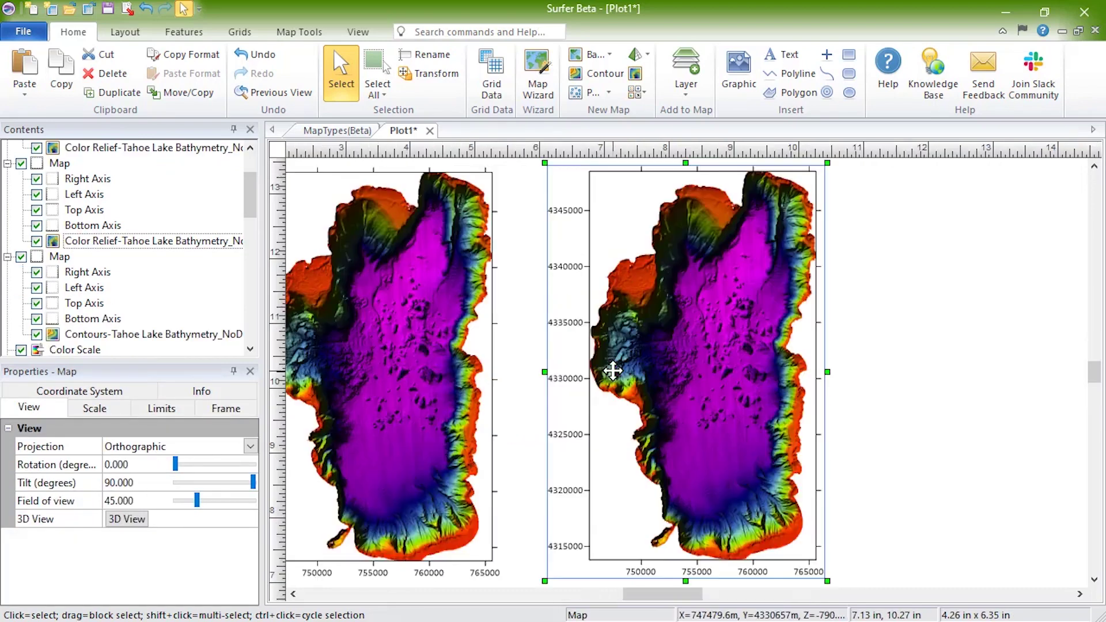
click(54, 243)
click(236, 466)
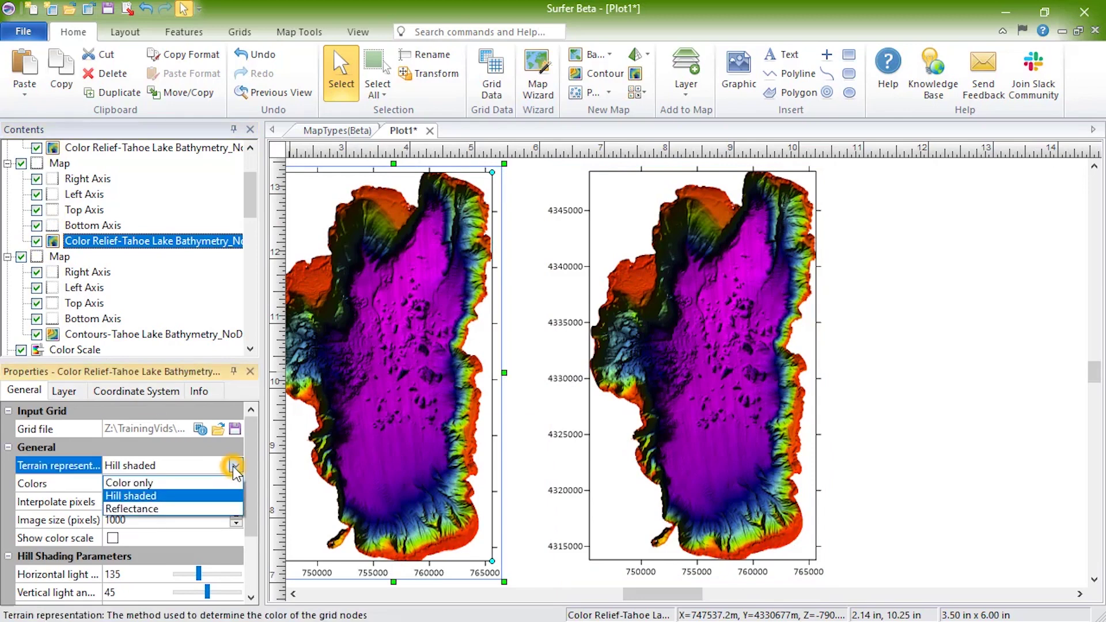
click(223, 509)
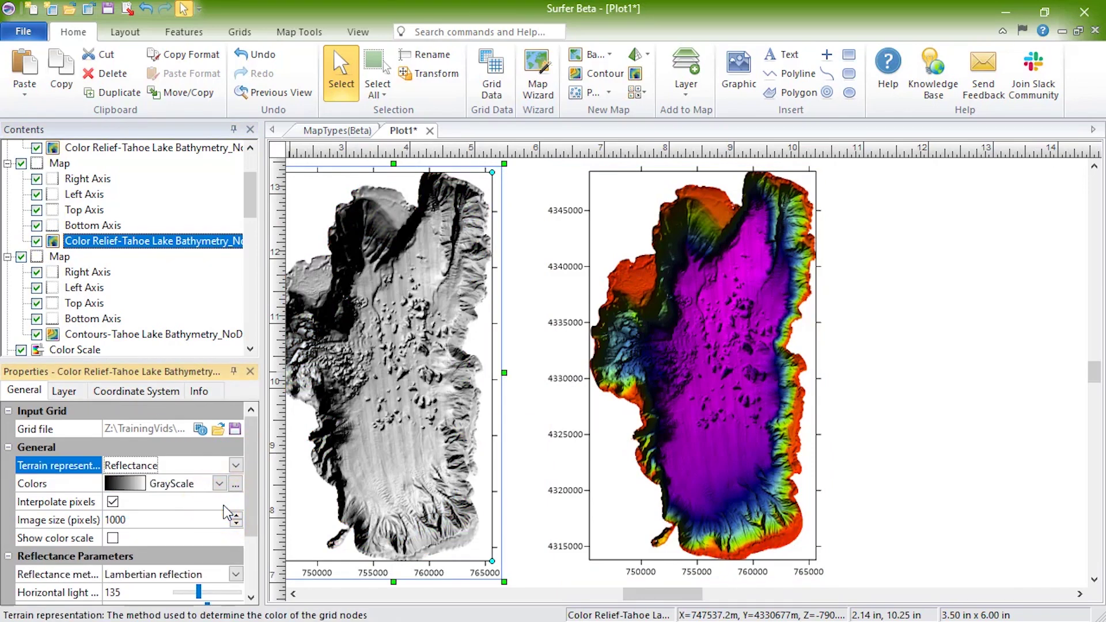
key(ctrl+d)
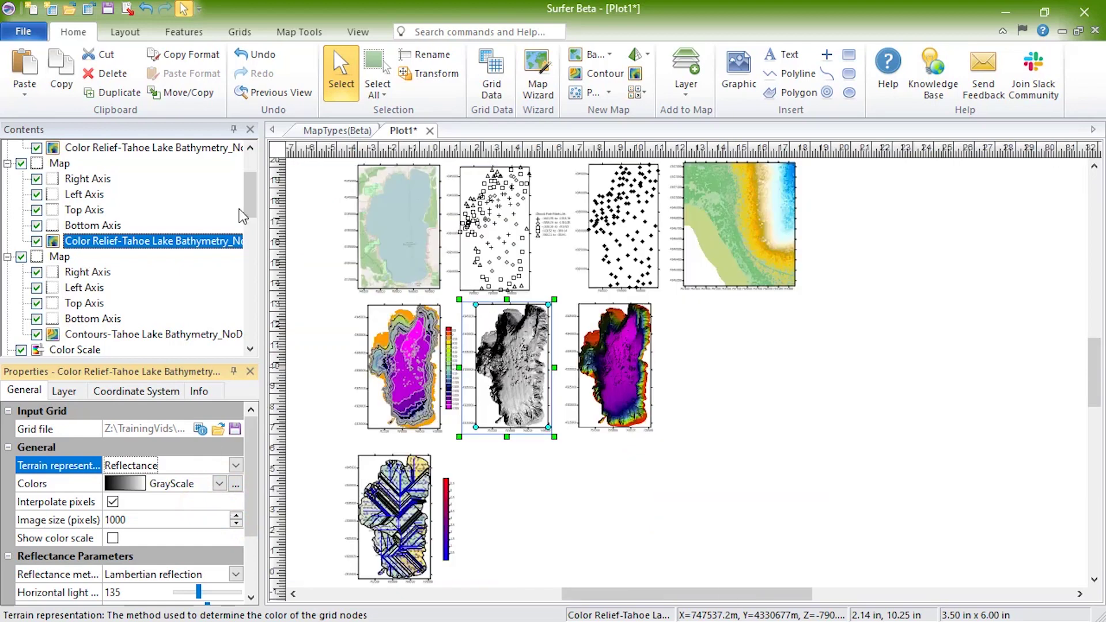
drag(249, 208, 121, 275)
Split the Watershed layer from the Tahoe bathymetry map into a standalone map
click(121, 275)
right_click(121, 275)
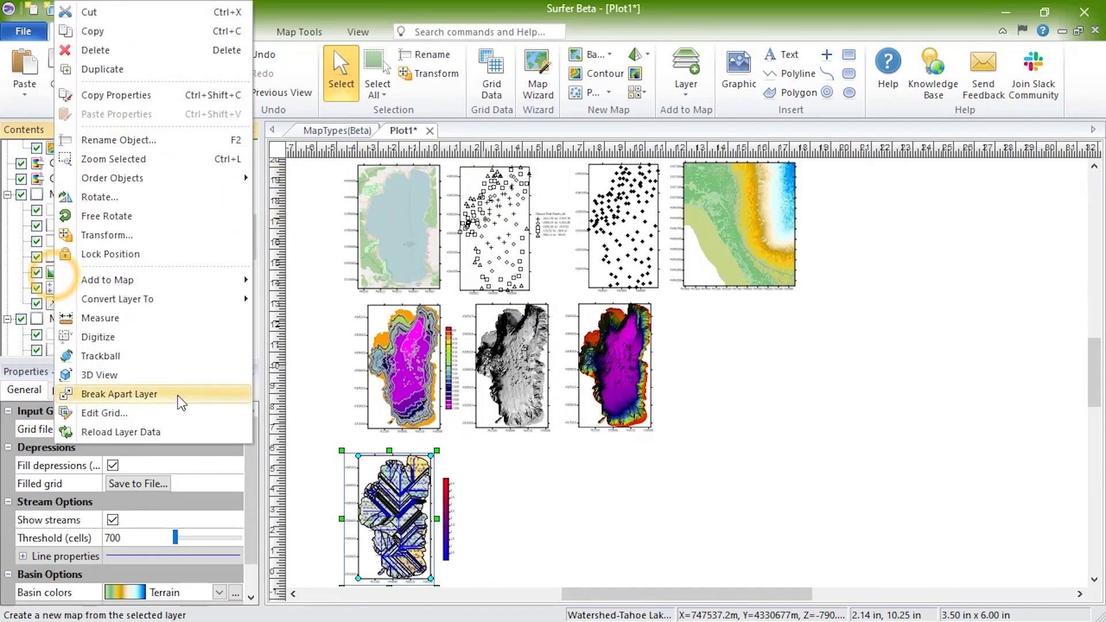
click(179, 393)
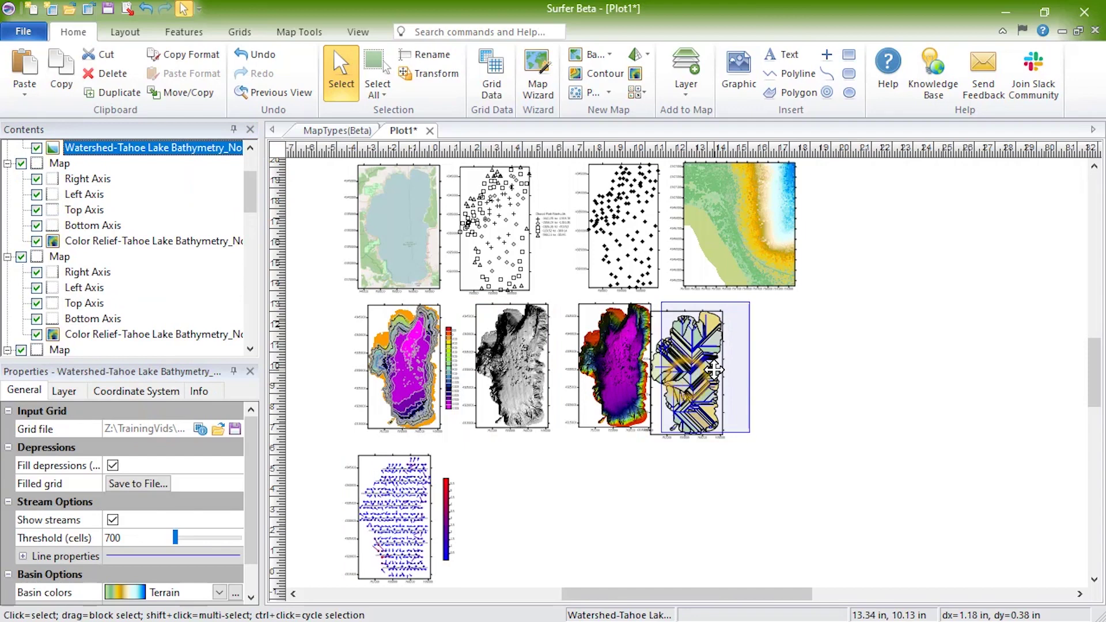
key(ctrl+l)
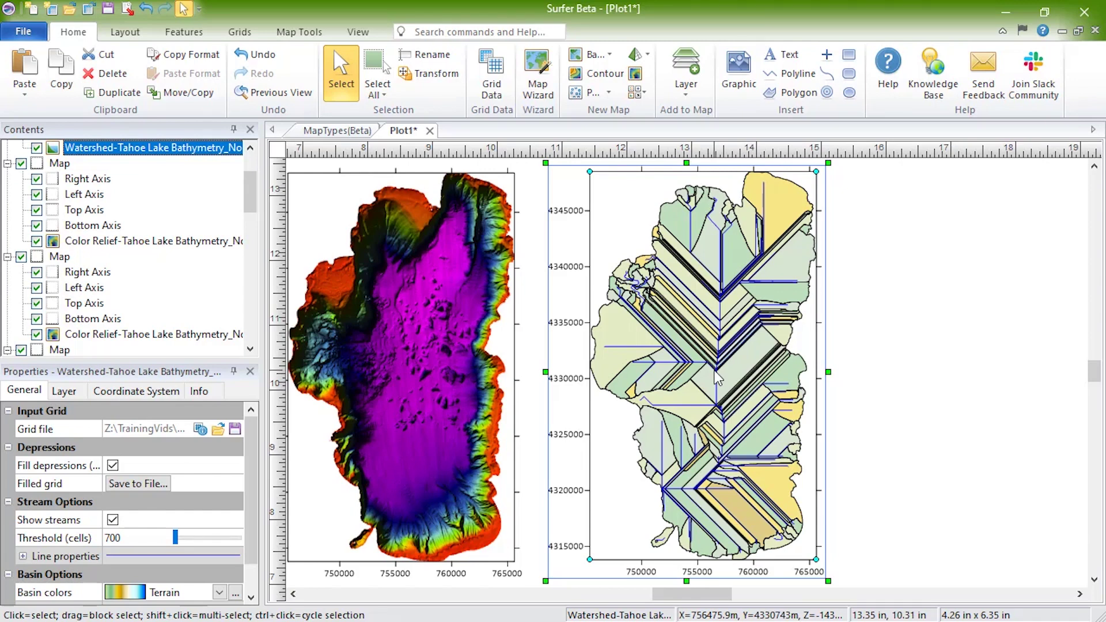
scroll(716, 377, down, 1)
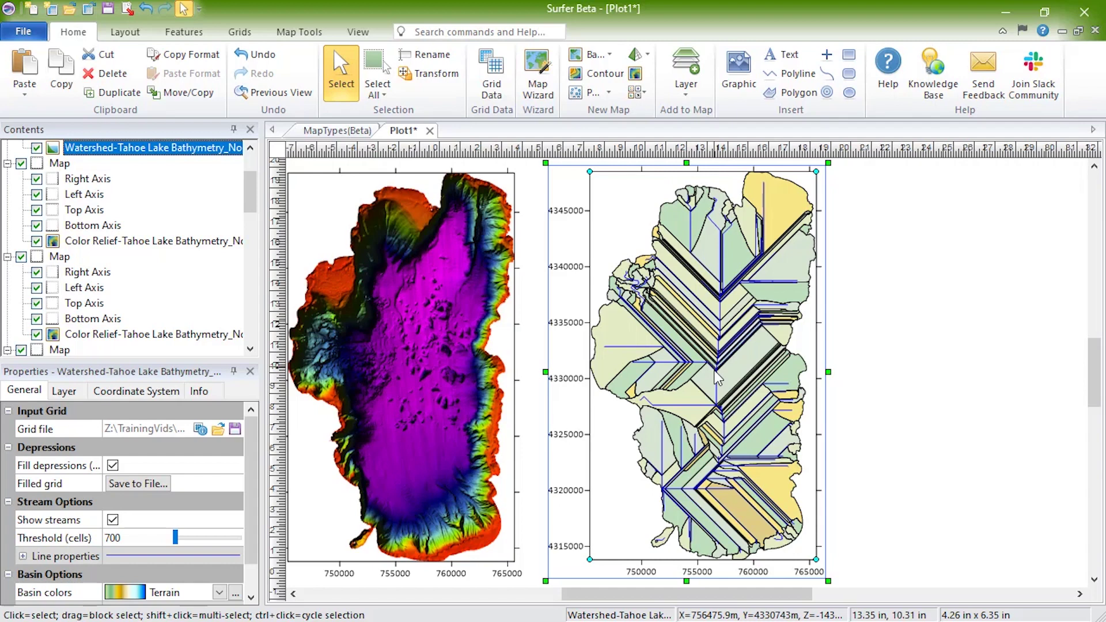
scroll(716, 377, down, 3)
scroll(129, 226, down, 5)
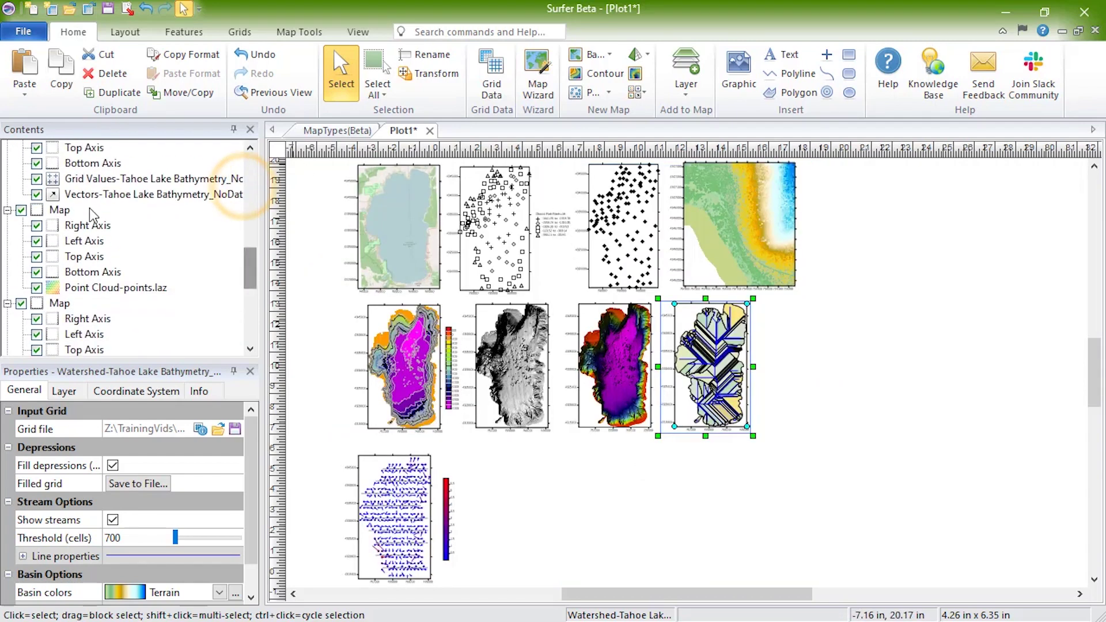
Split the Vectors layer into its own map, move it beside the watershed map, then select the Grid Values map
click(130, 193)
right_click(130, 193)
click(148, 390)
mouse_move(670, 368)
mouse_down()
mouse_move(743, 377)
mouse_move(795, 367)
mouse_up()
scroll(796, 366, up, 3)
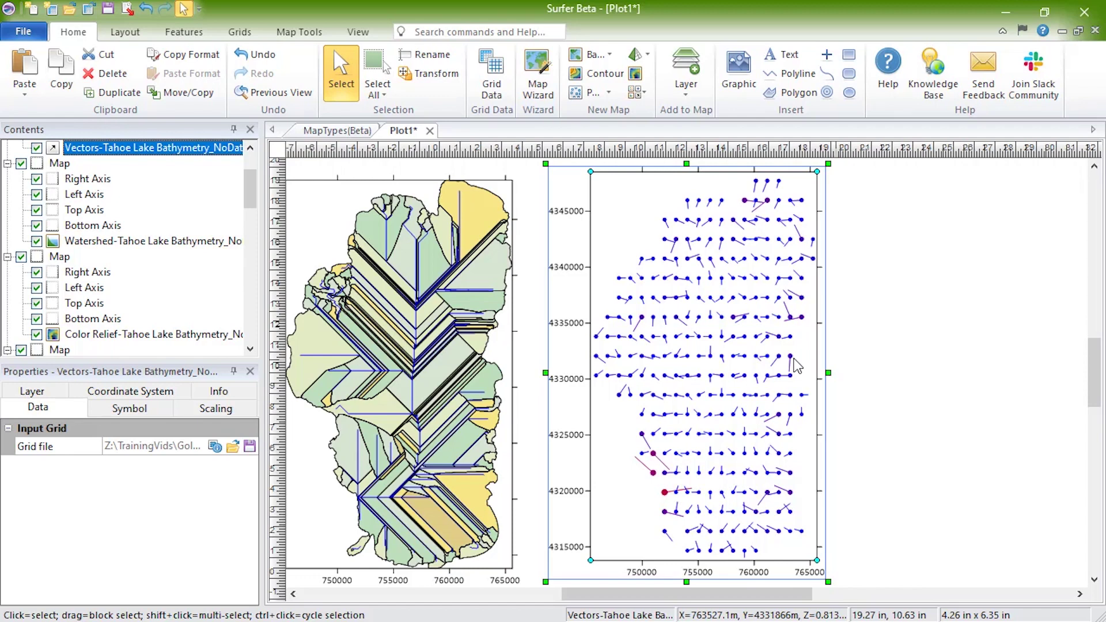
scroll(795, 366, down, 5)
click(398, 511)
Give the Grid Values map labels a Fixed number format with two decimals
key(ctrl+l)
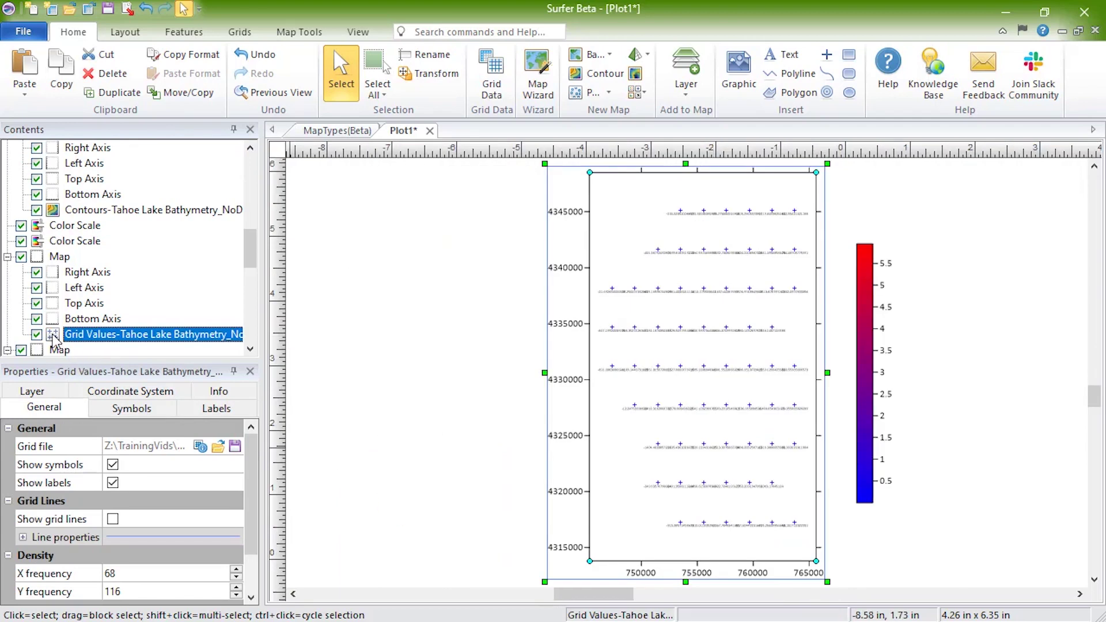
click(216, 408)
click(22, 519)
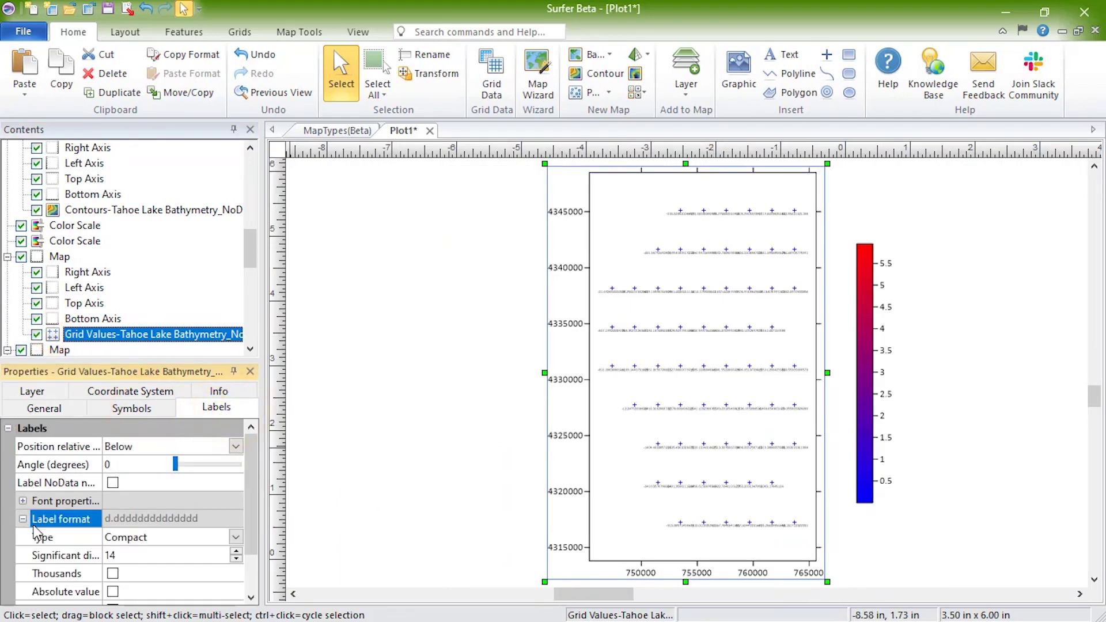
click(236, 537)
click(121, 554)
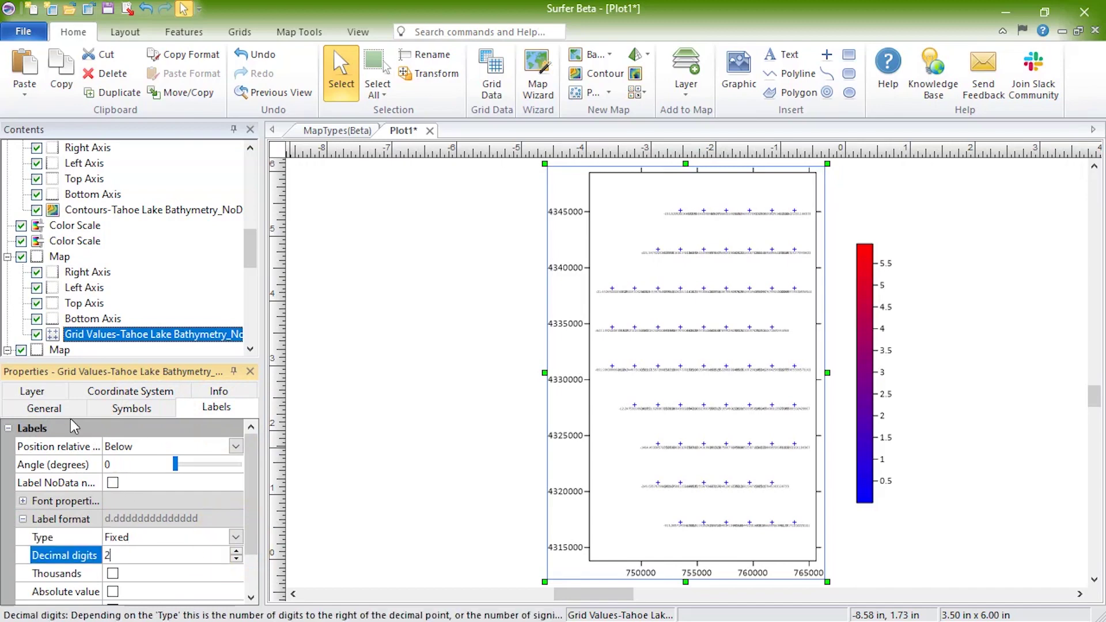
Set the Grid Values node frequency to 50 in both X and Y
click(44, 408)
click(131, 571)
text(50)
click(124, 591)
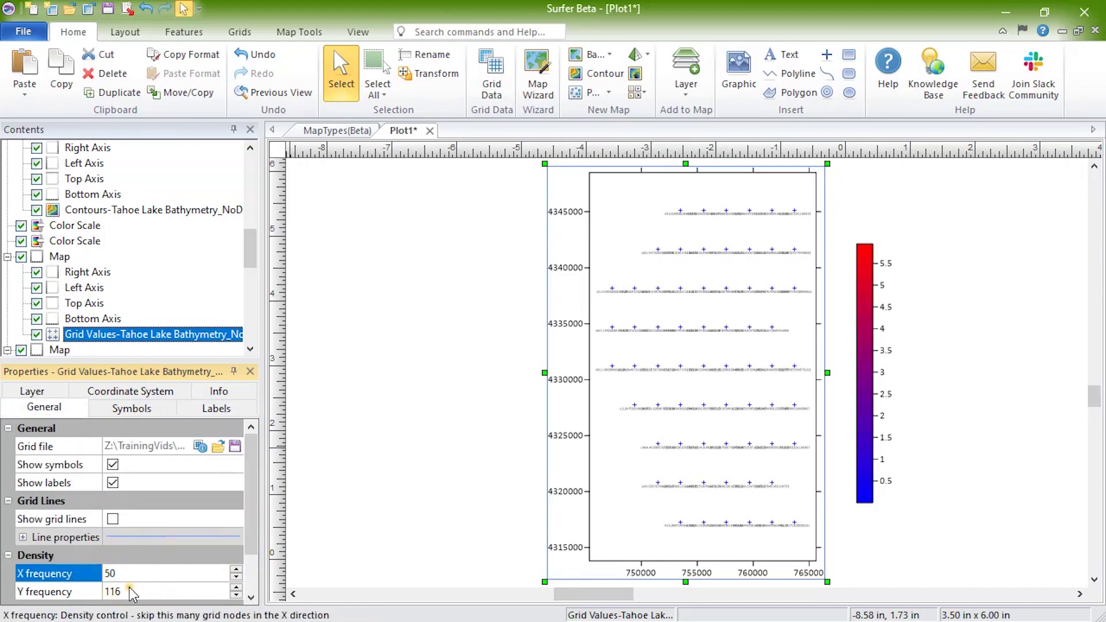
text(50)
click(186, 578)
click(395, 534)
scroll(395, 534, down, 3)
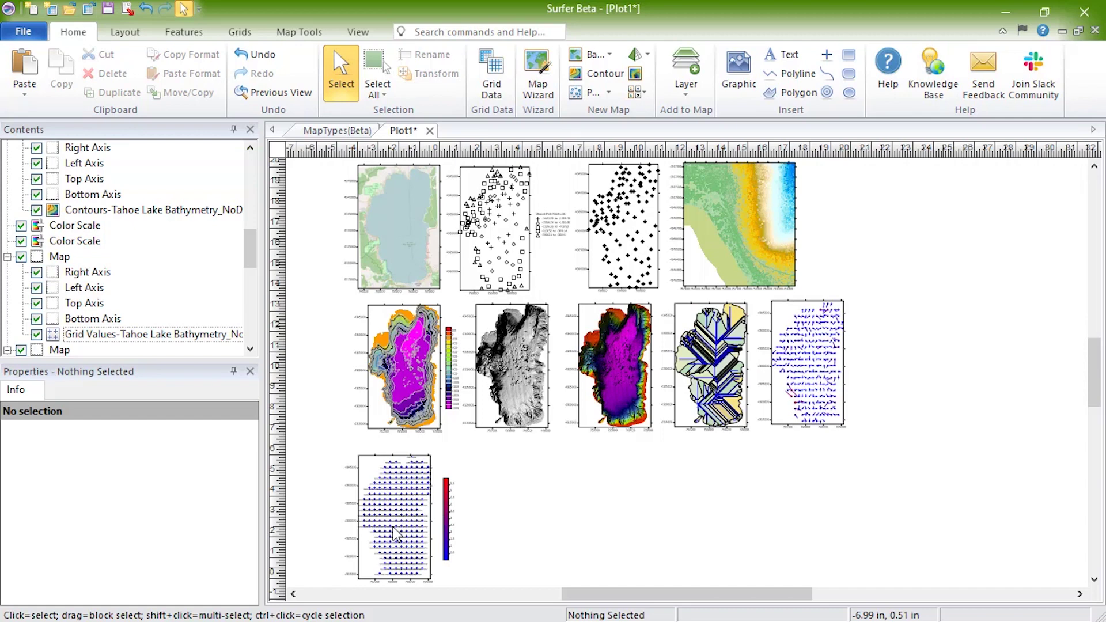
Duplicate the grayscale relief map and place the copy beside the bottom-left map
click(527, 363)
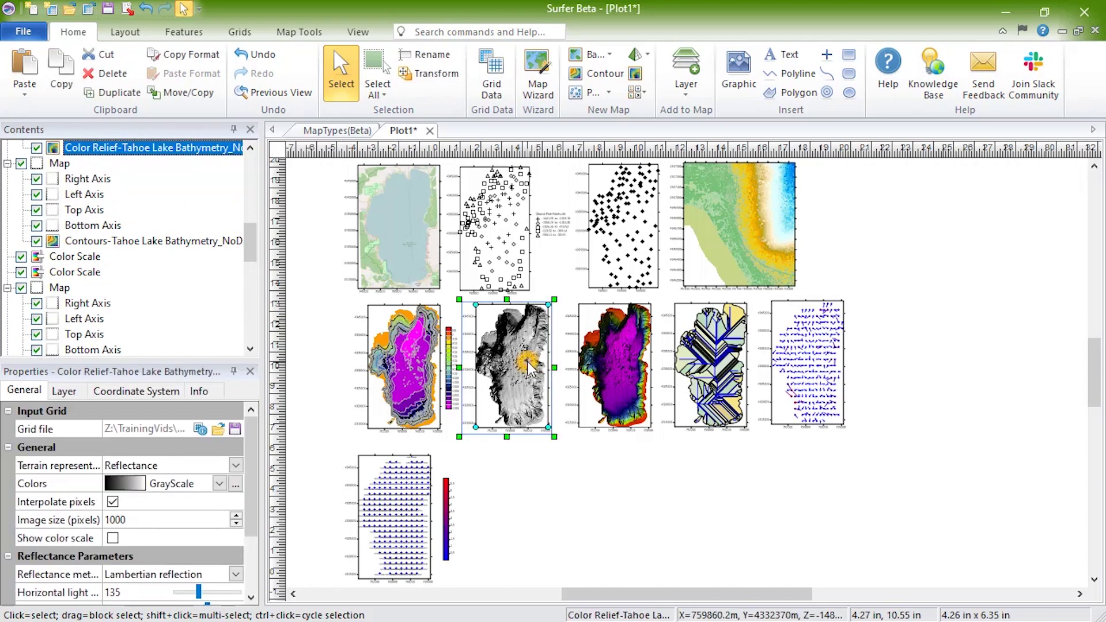
key(ctrl+d)
drag(683, 367, 508, 519)
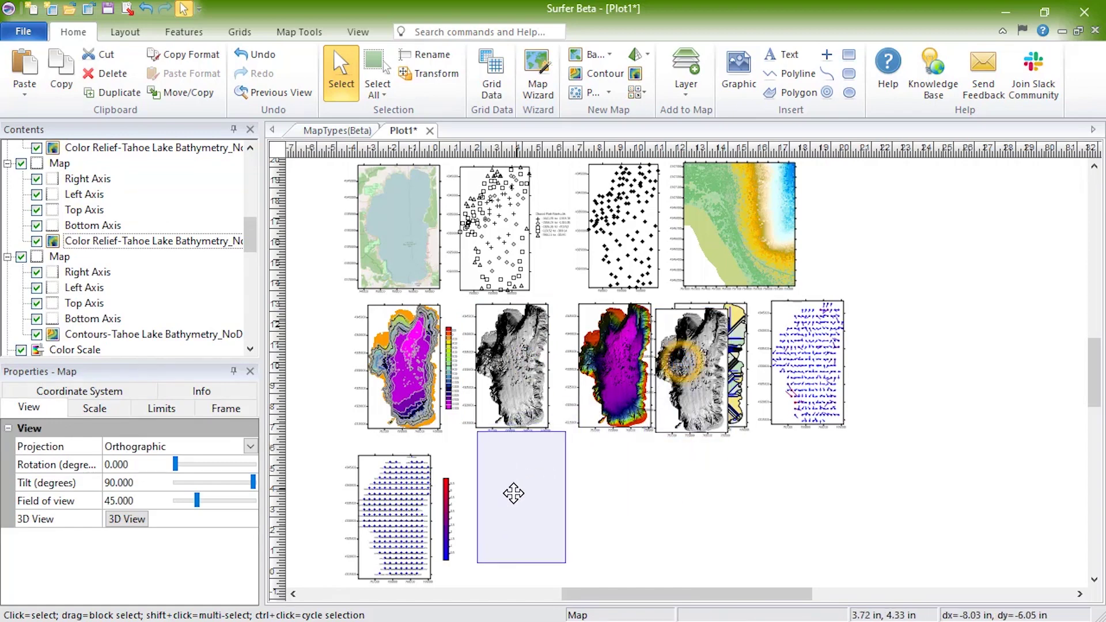
key(ctrl+l)
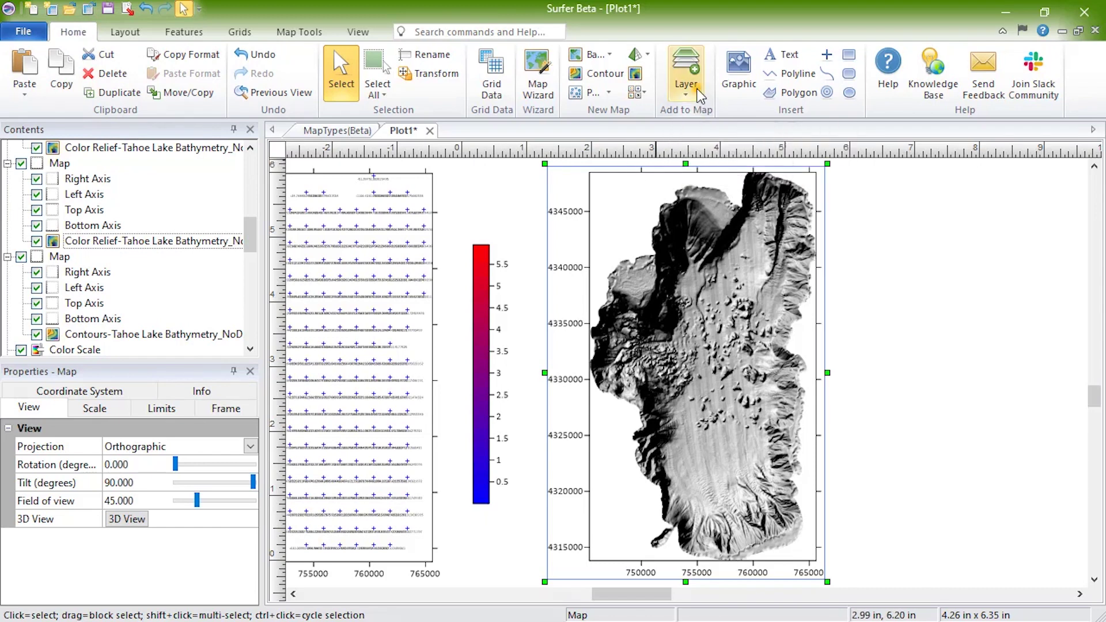
Add a Viewshed layer to the copy, with its observer point on the lake
click(699, 94)
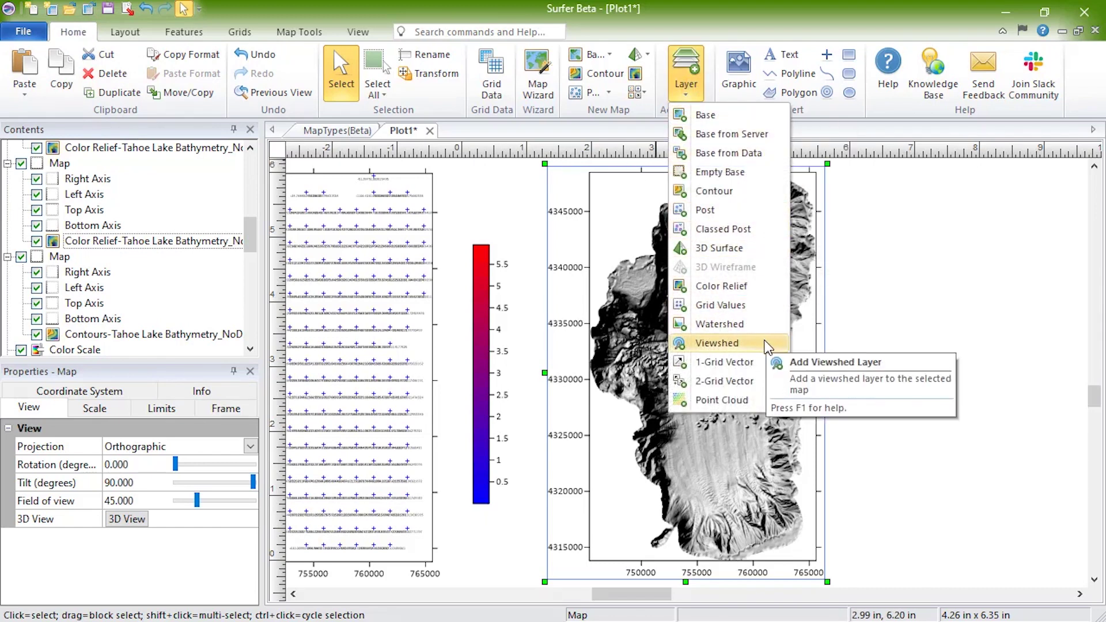
click(766, 346)
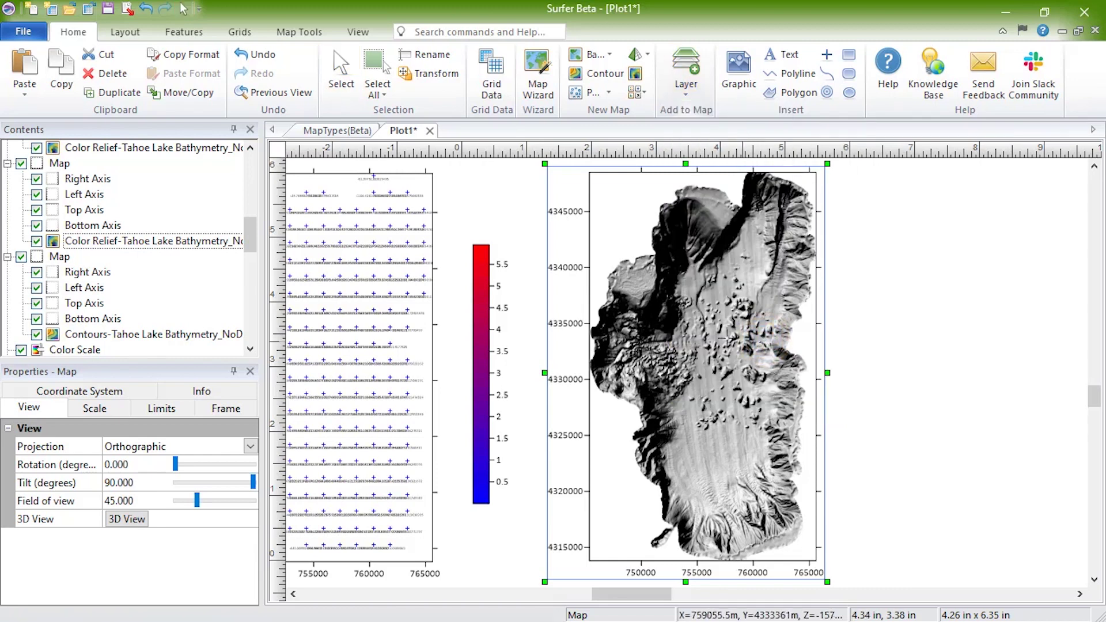
click(663, 303)
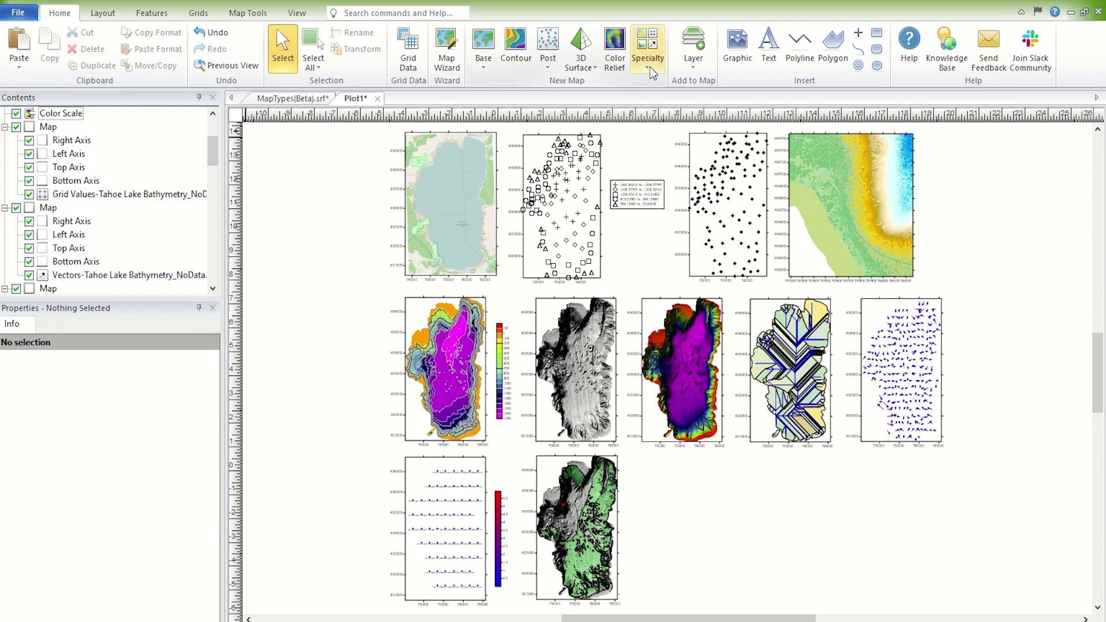
Create a Peaks and Depressions map from Tahoe Lake Bathymetry_NoData.grd and review its Peaks and Depressions settings
click(647, 47)
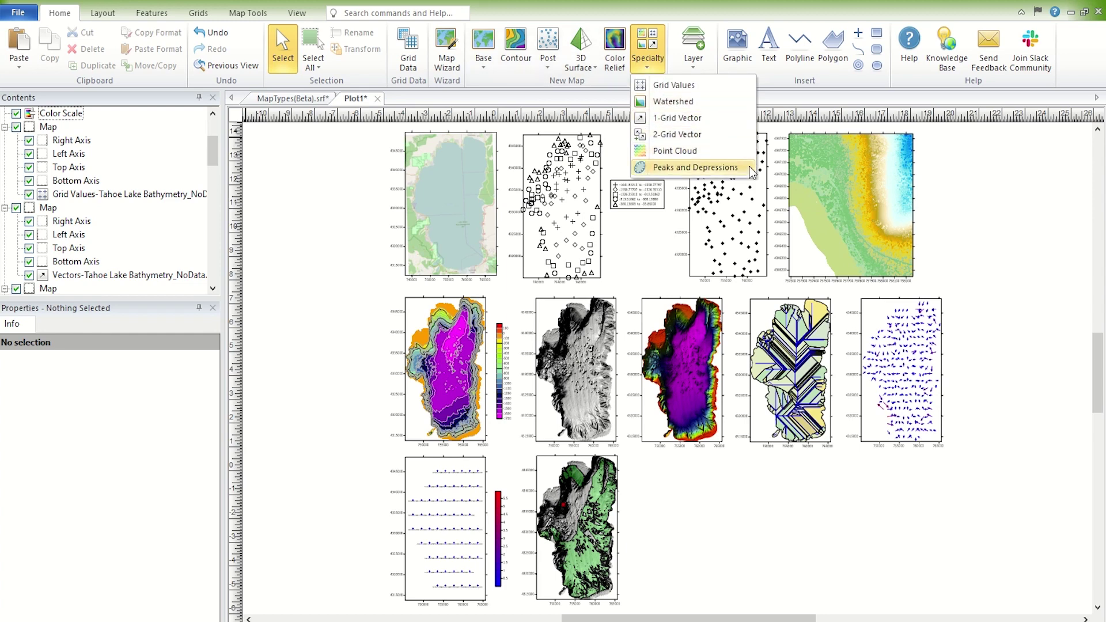
click(751, 169)
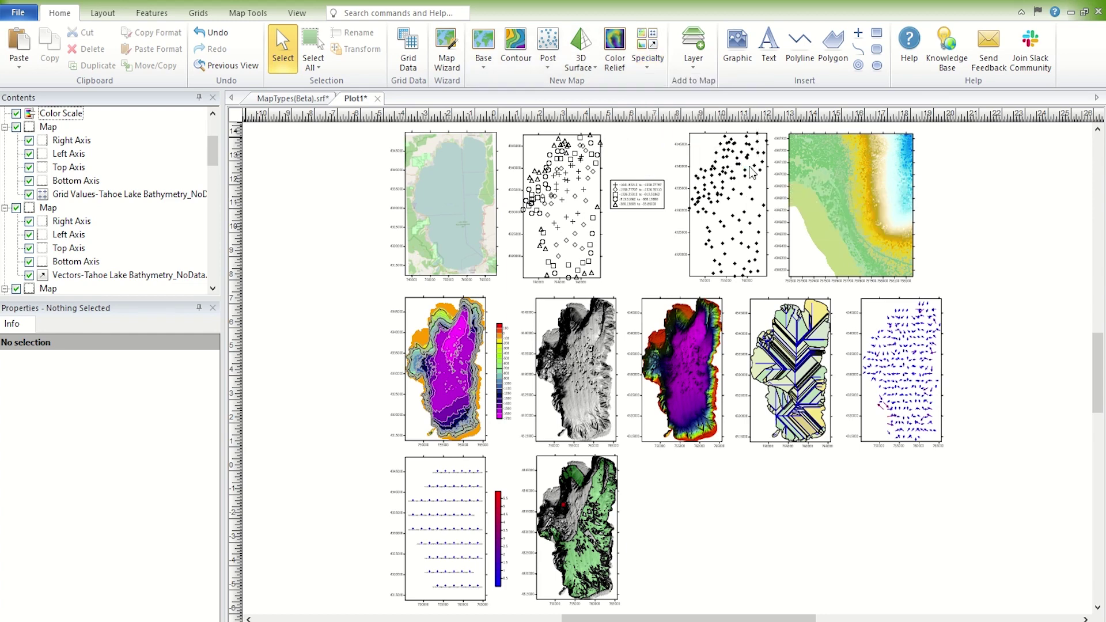
click(540, 186)
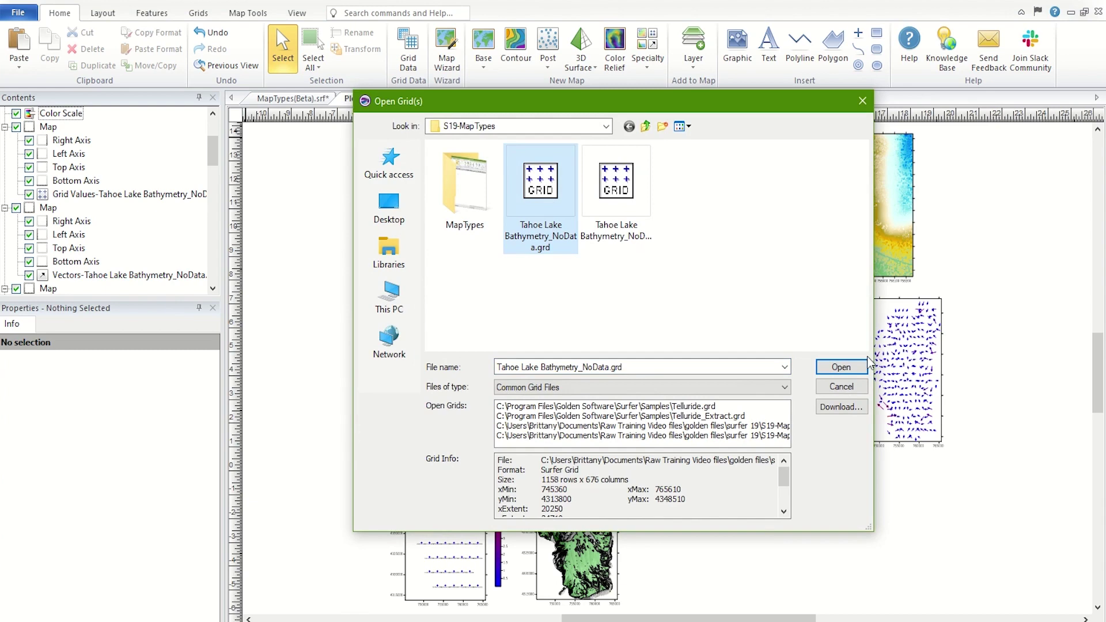
click(840, 367)
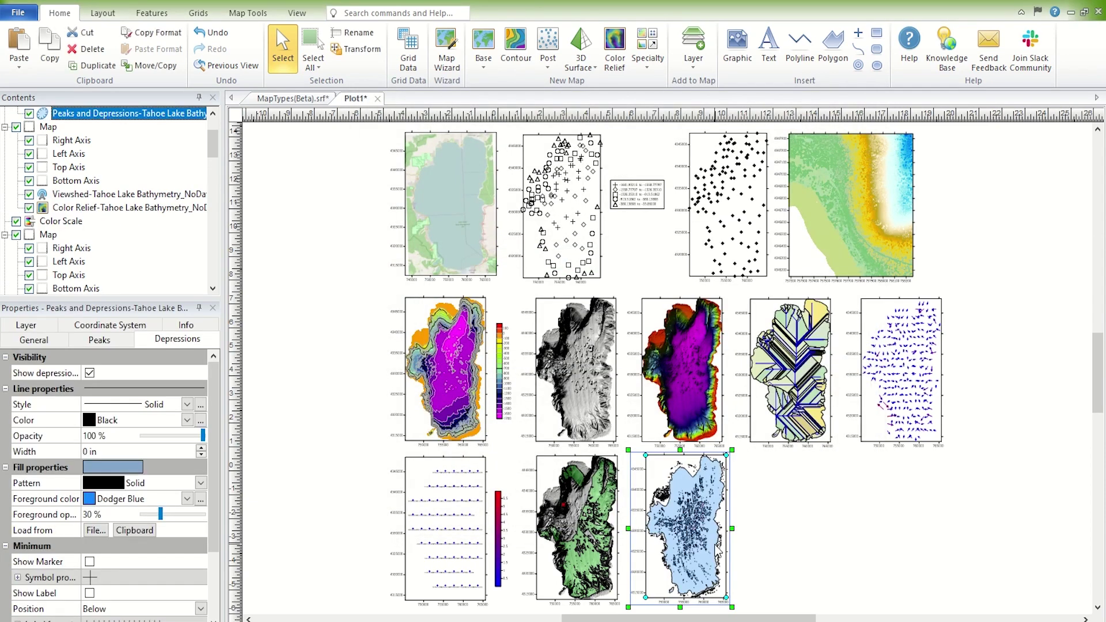
key(ctrl+l)
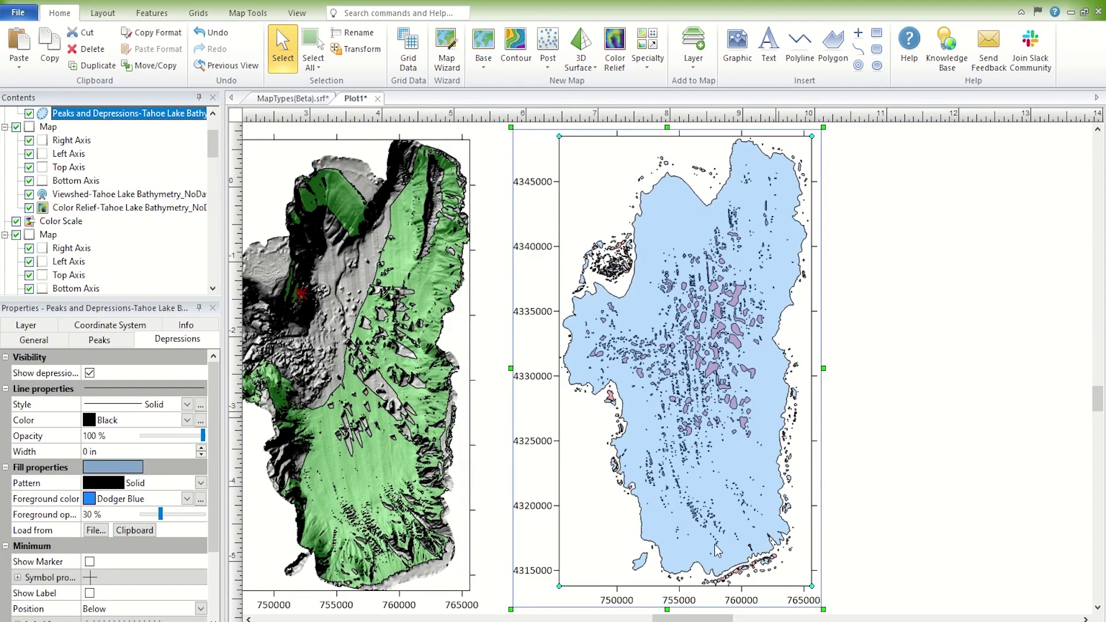
click(101, 342)
click(196, 346)
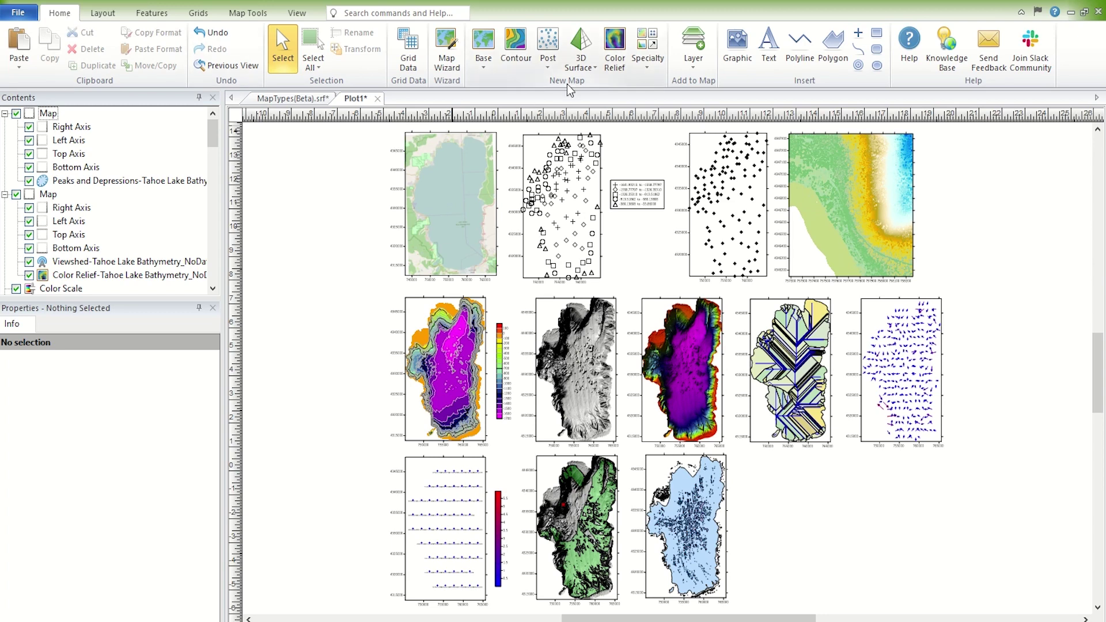
Build a 3D wireframe from the second Tahoe Lake grid and place it beside the peaks map
click(581, 63)
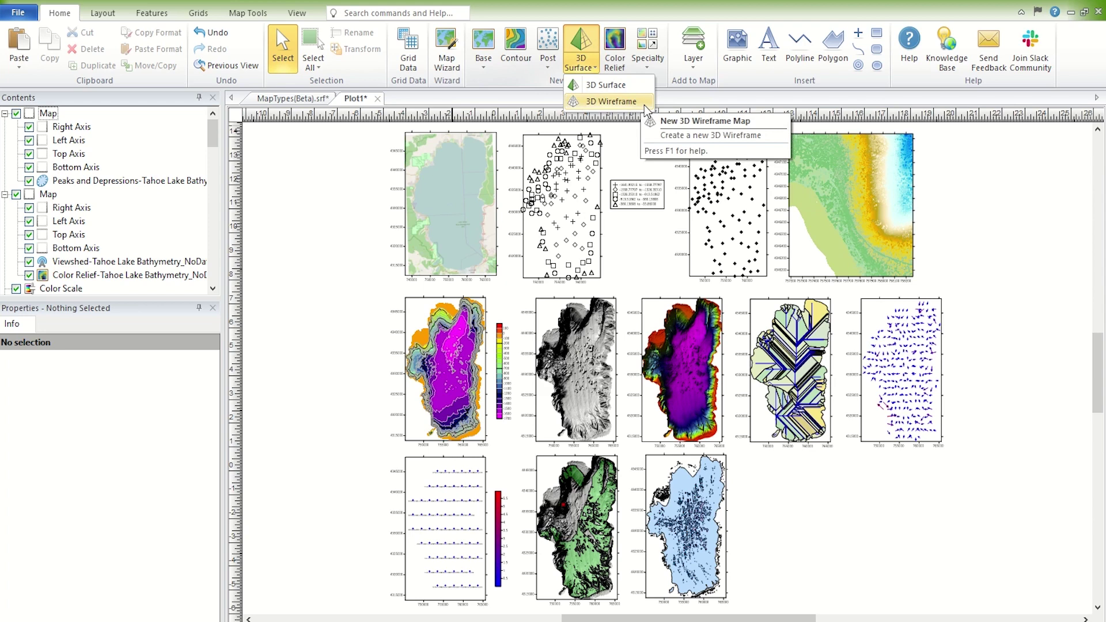
click(647, 109)
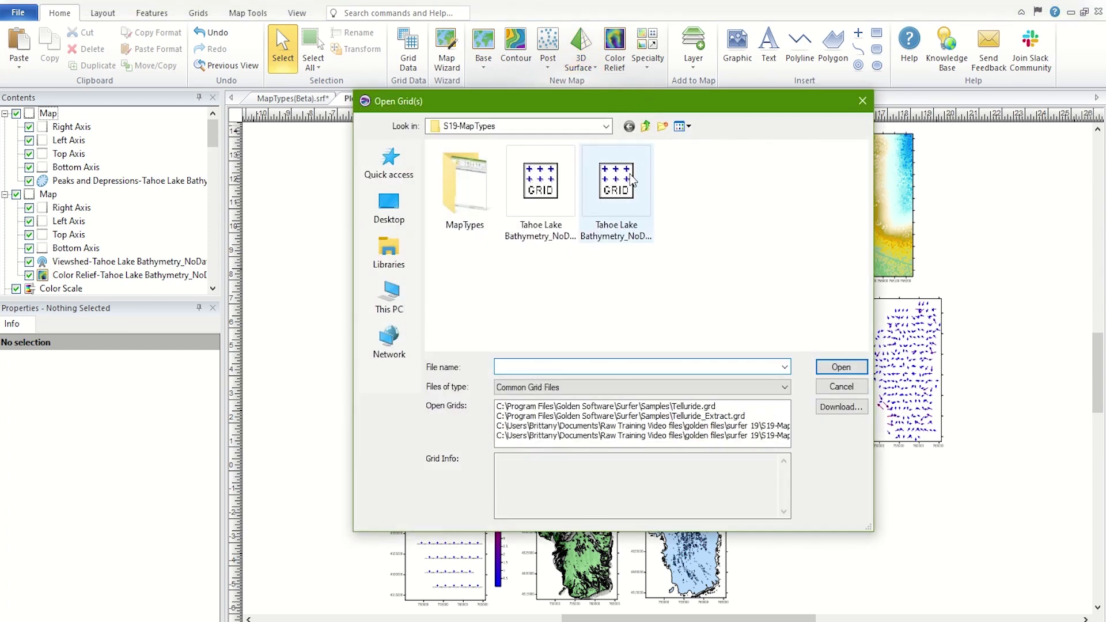
click(624, 190)
click(835, 368)
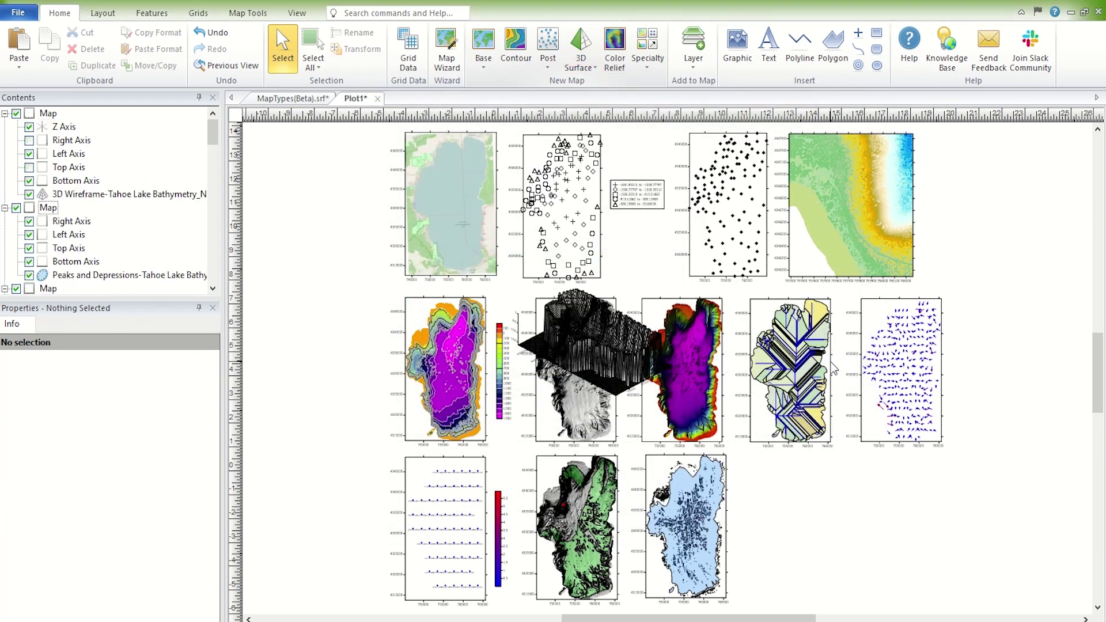
drag(614, 356, 843, 542)
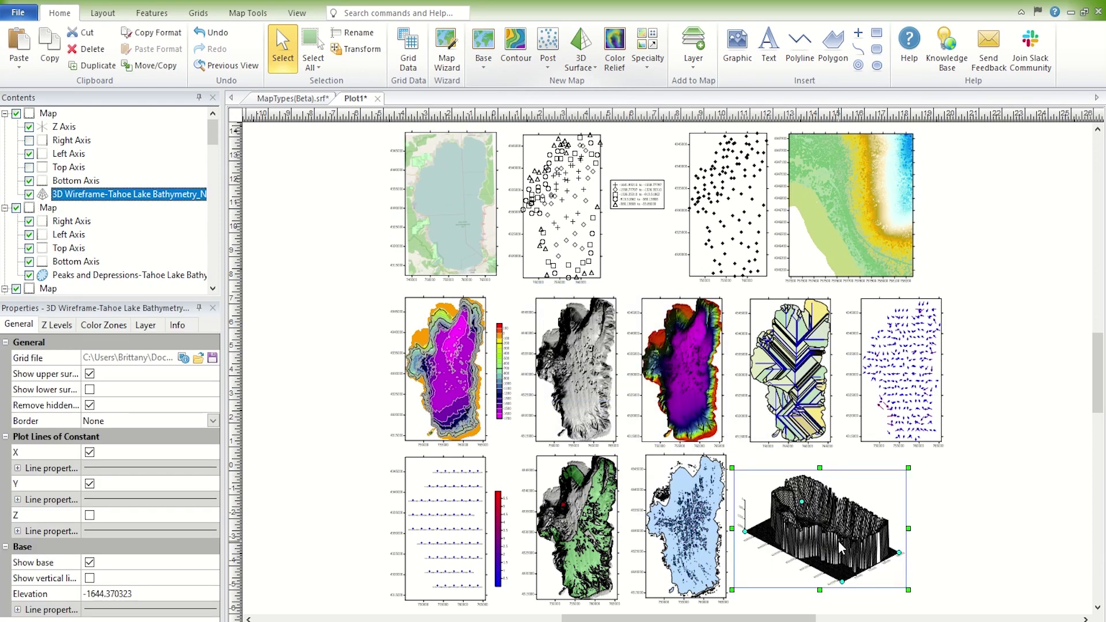
key(ctrl+shift+e)
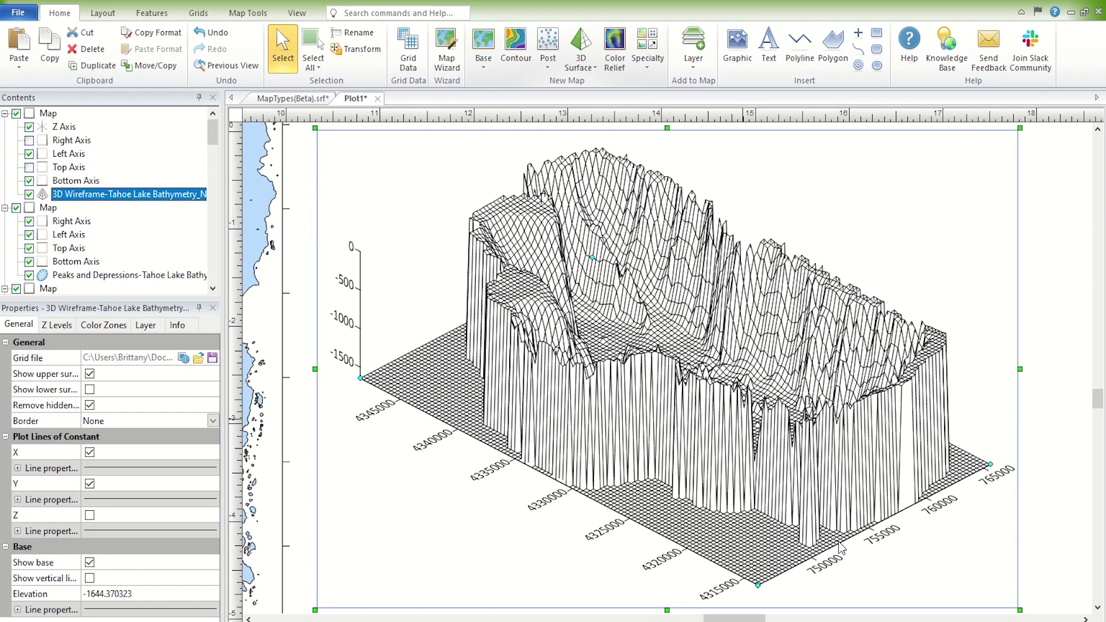
View the wireframe at 38° rotation and 59° tilt, then fit all maps in the window
click(249, 13)
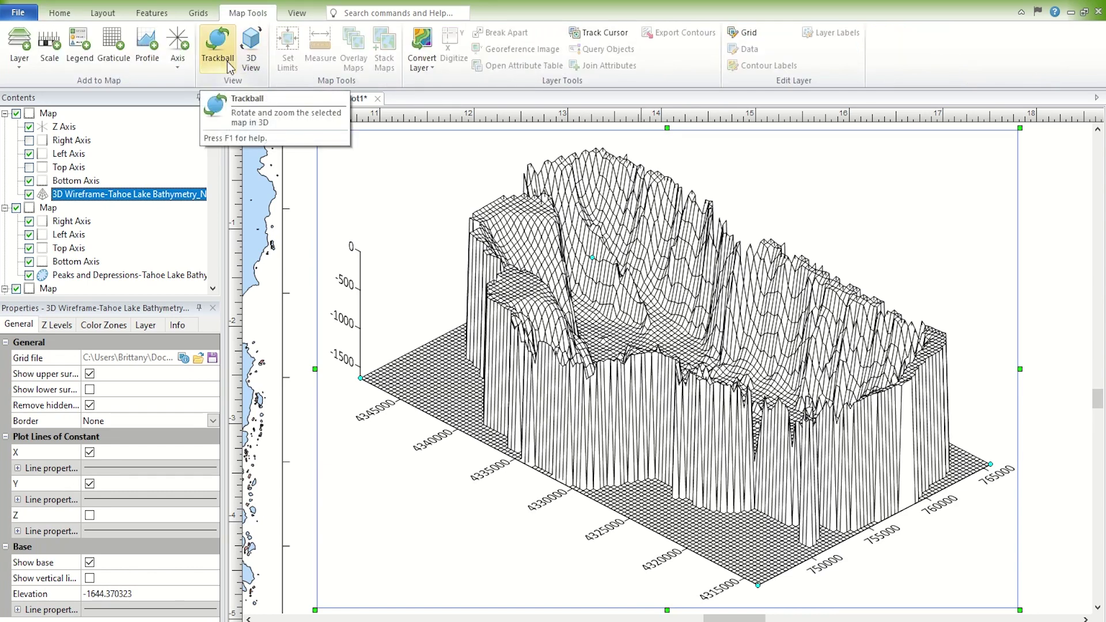
click(59, 114)
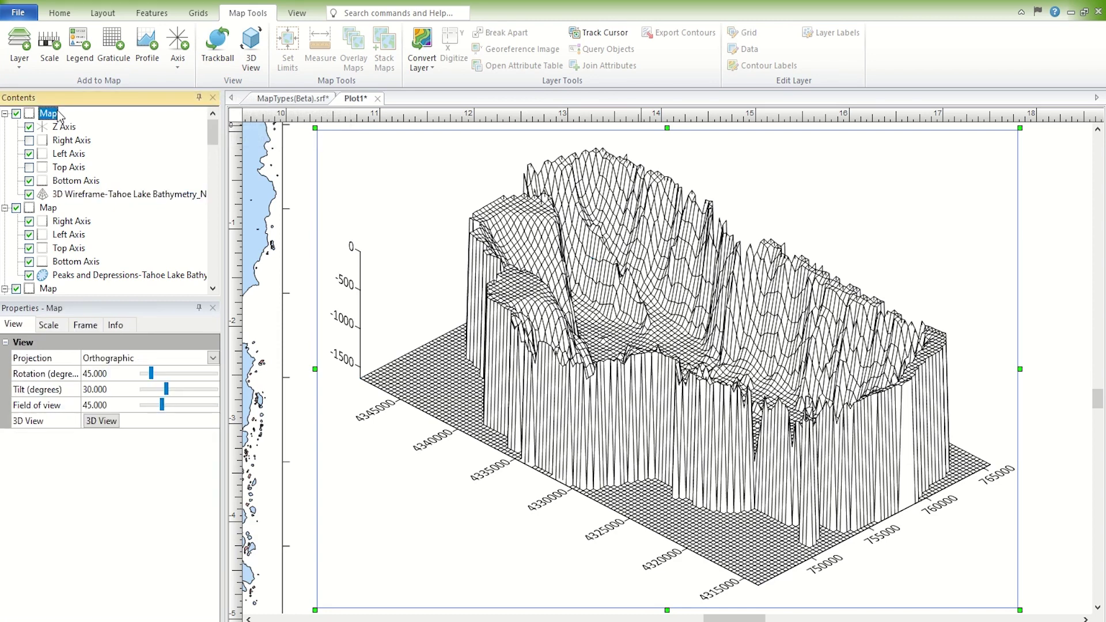
click(120, 379)
text(38)
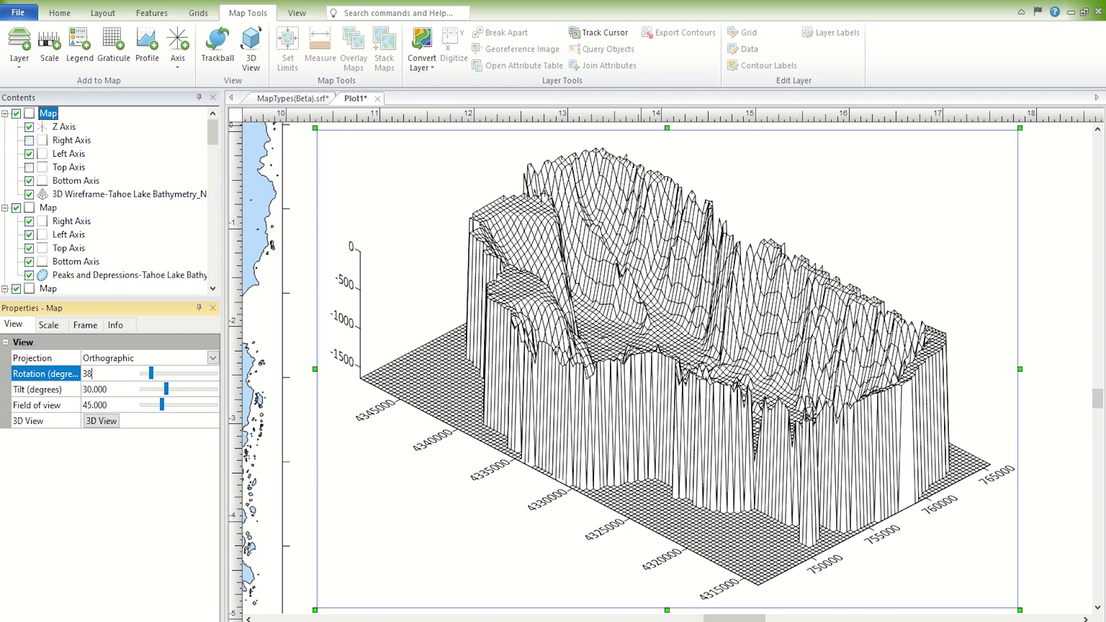
key(Return)
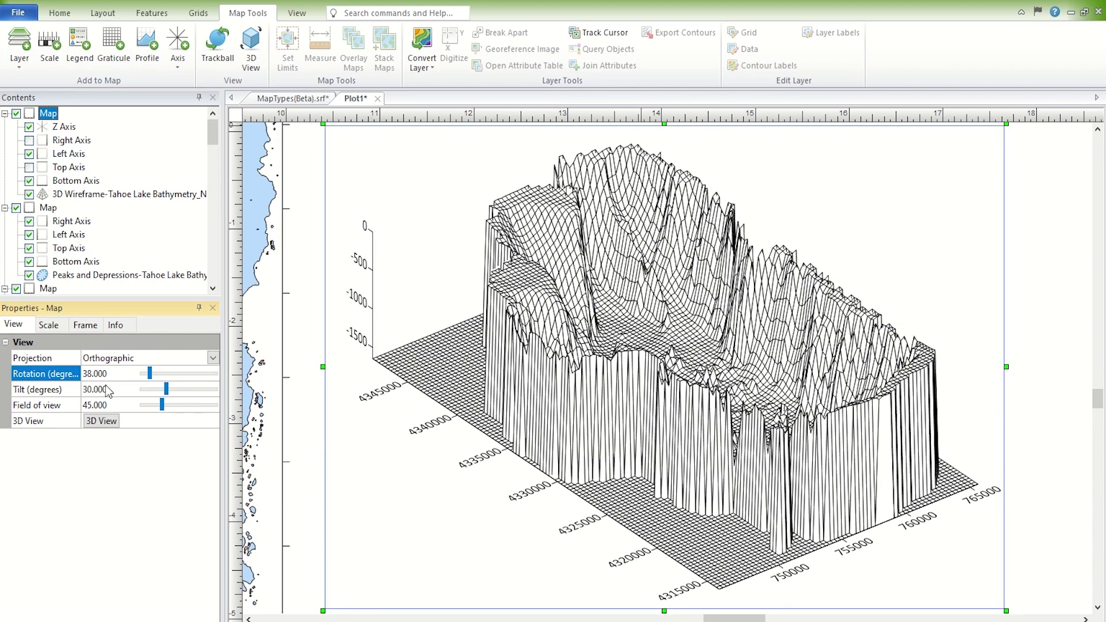
click(113, 390)
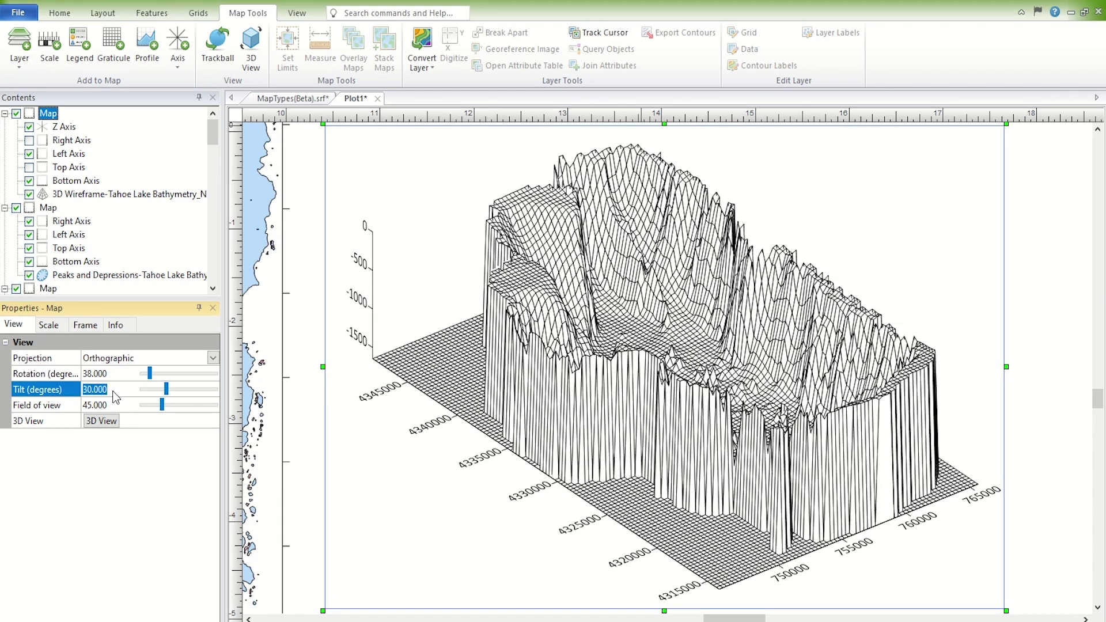
text(59)
key(Return)
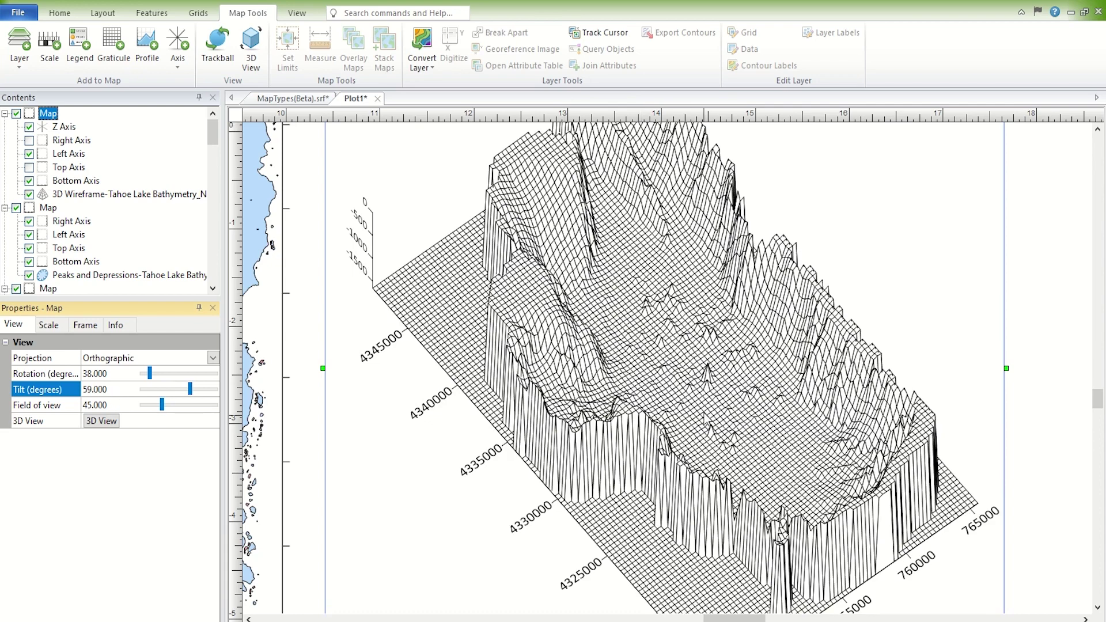
scroll(705, 419, down, 1)
scroll(704, 419, down, 1)
scroll(705, 420, down, 1)
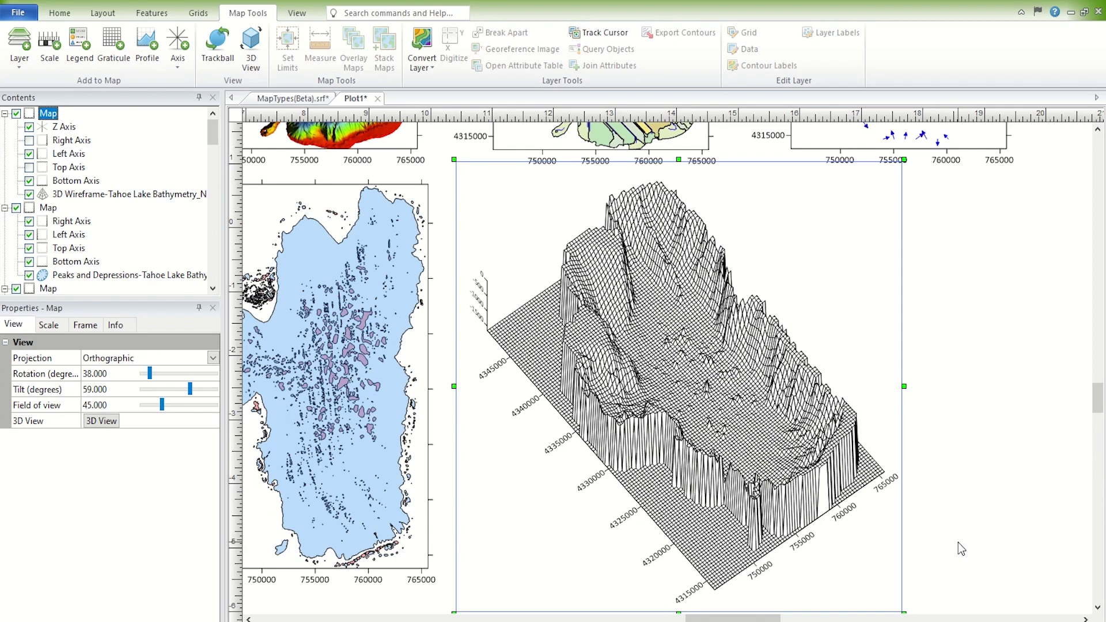
key(ctrl+a)
key(ctrl+d)
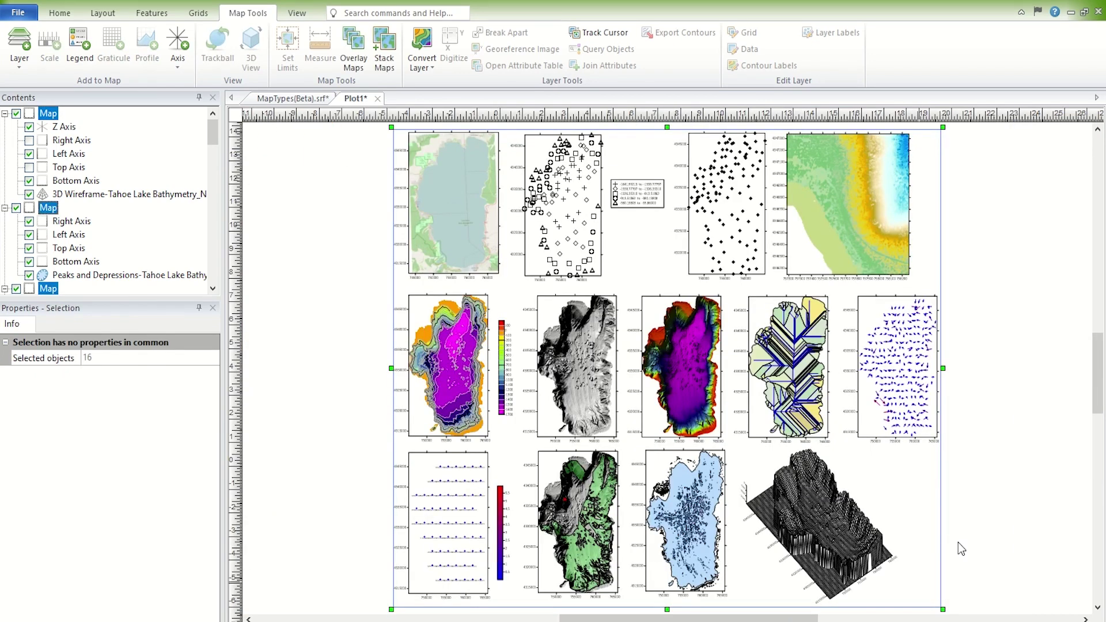
Create a 3D surface map from the Tahoe Lake Bathymetry_NoData.grd grid
click(959, 542)
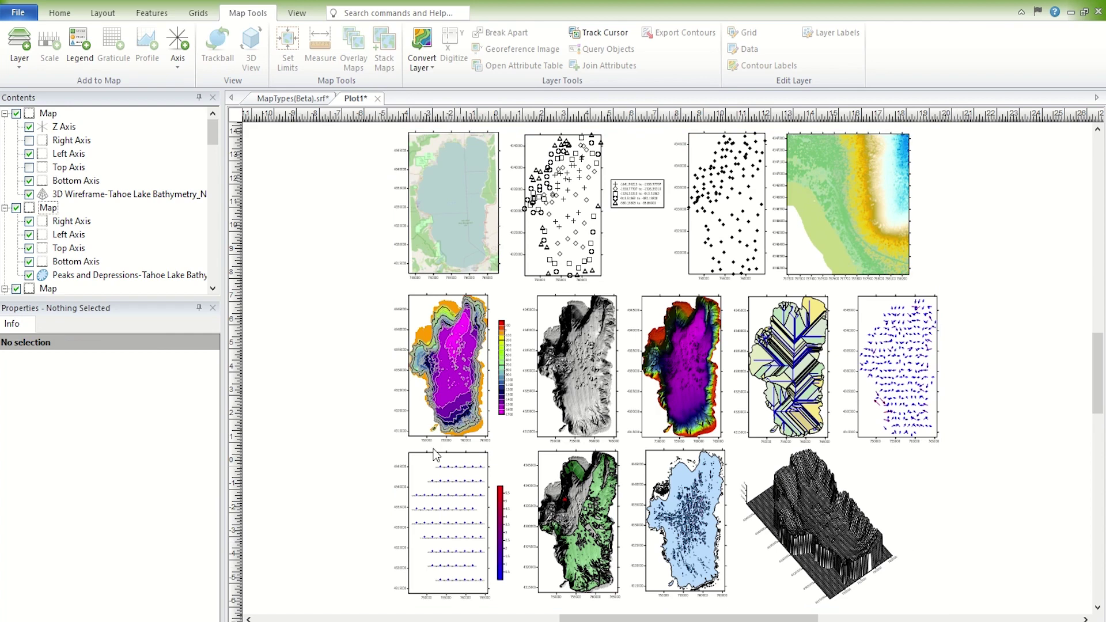
click(62, 13)
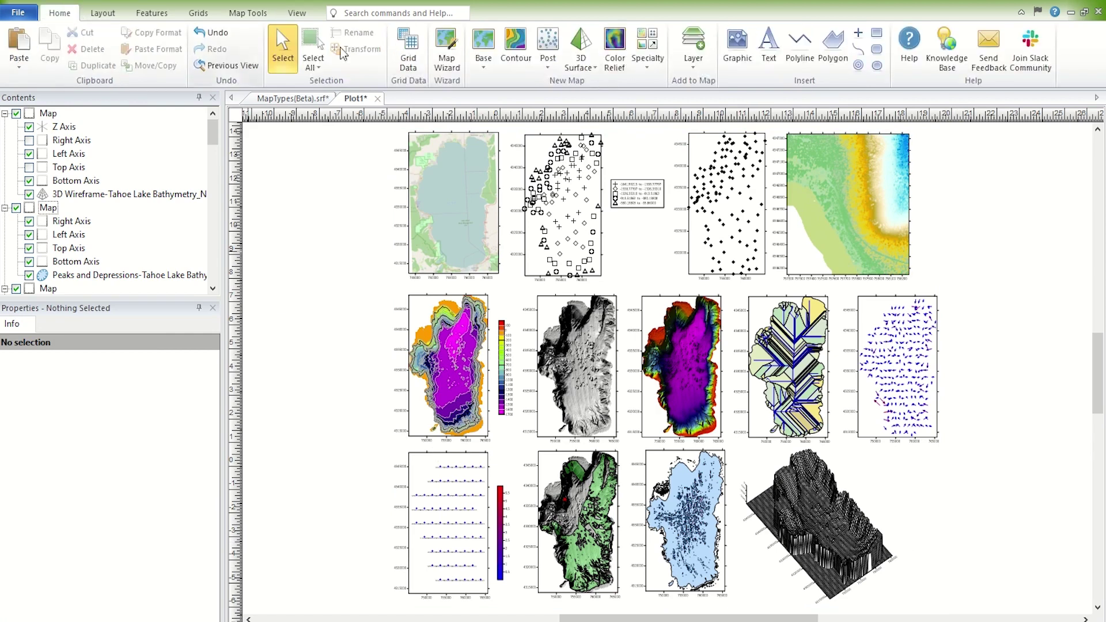
click(577, 45)
click(539, 182)
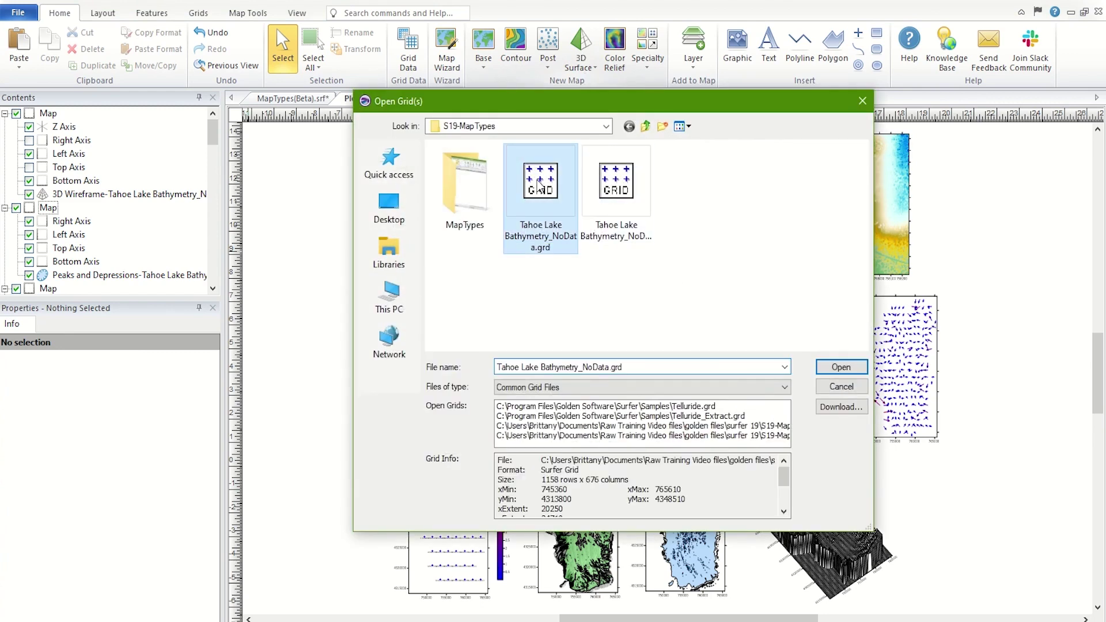
click(841, 367)
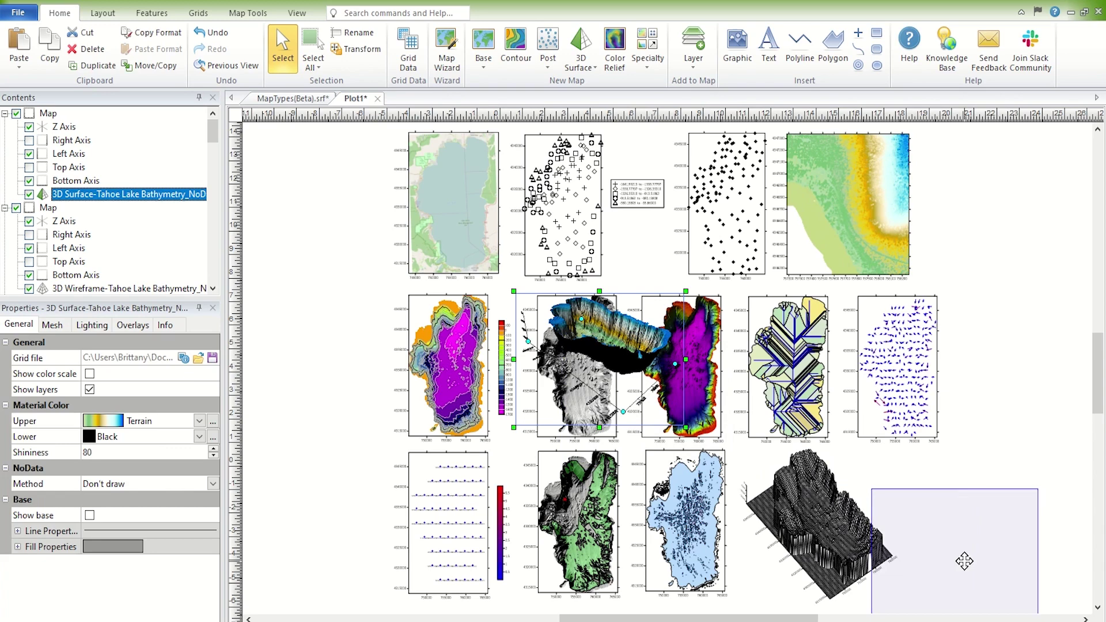
Move the new 3D surface map to the page's lower right, beside the wireframe
click(994, 535)
right_click(989, 533)
key(Escape)
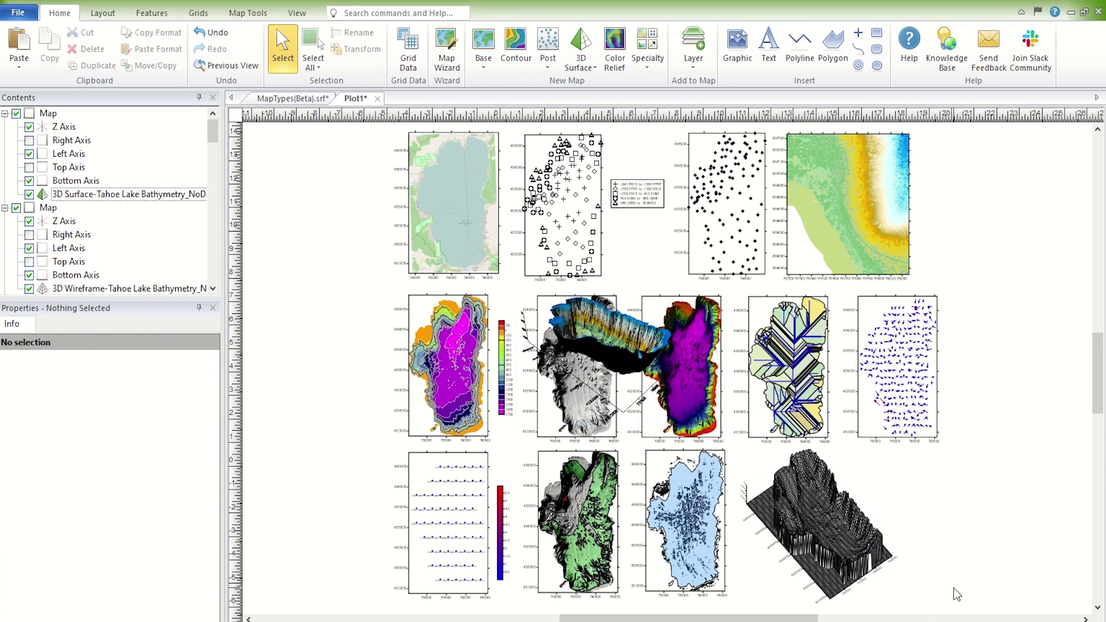
drag(622, 357, 706, 407)
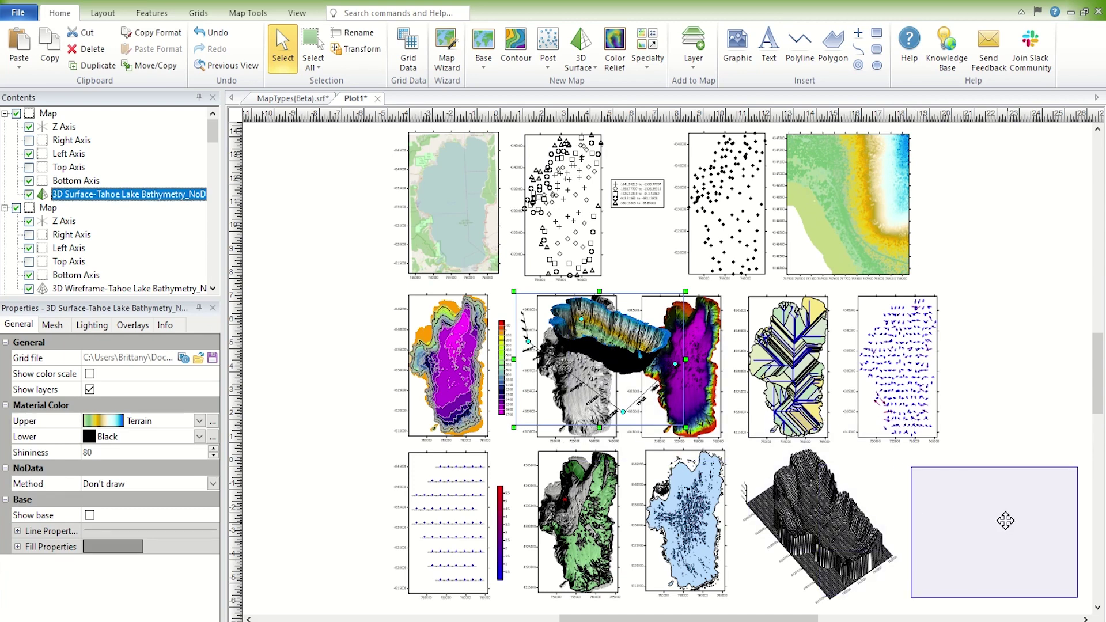
drag(706, 407, 1002, 519)
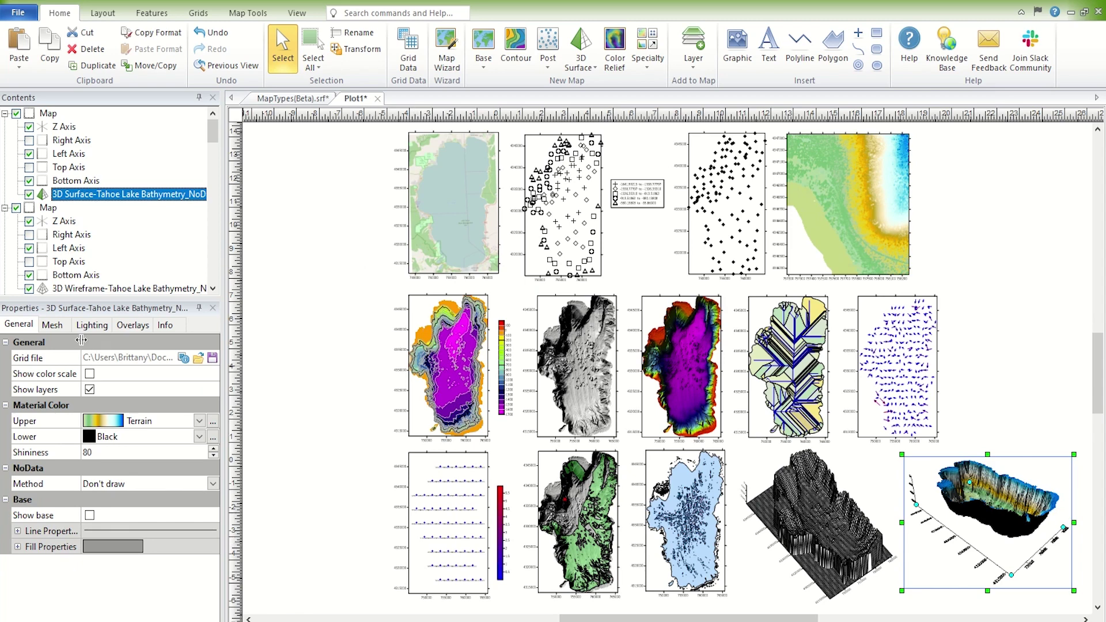
Set the 3D surface map's rotation to 38° and tilt to 54°, then select all maps
click(48, 114)
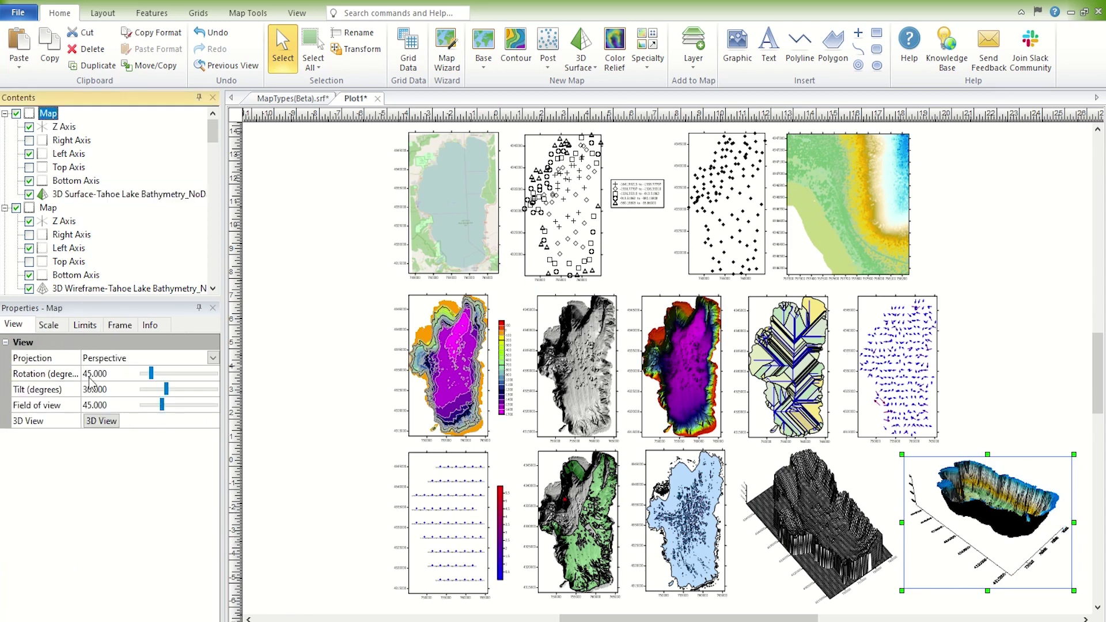
click(119, 379)
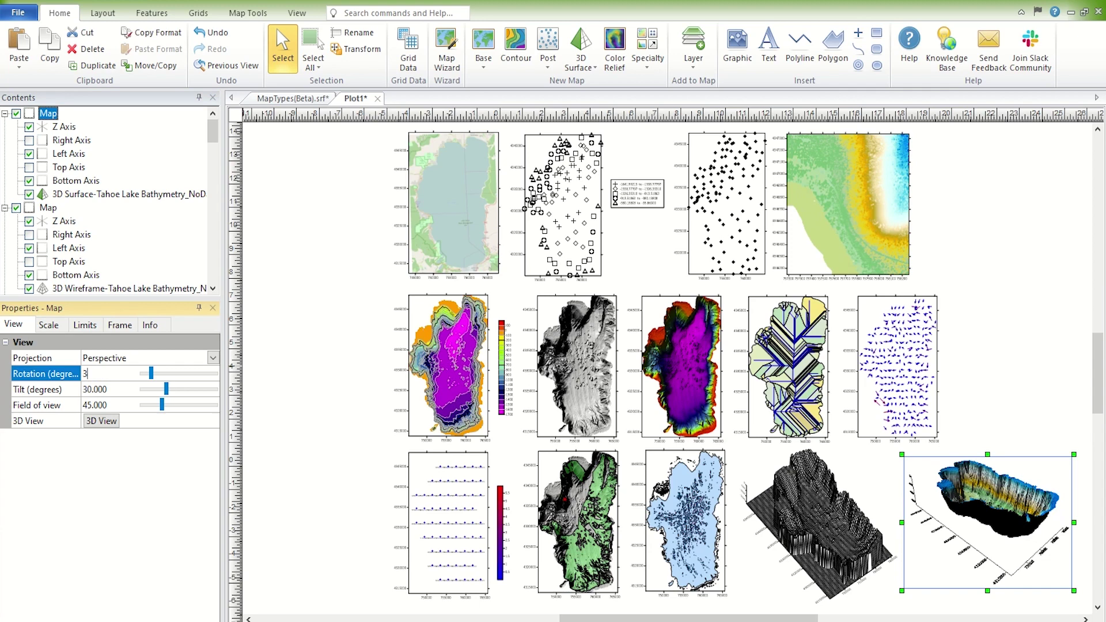
text(38)
key(Return)
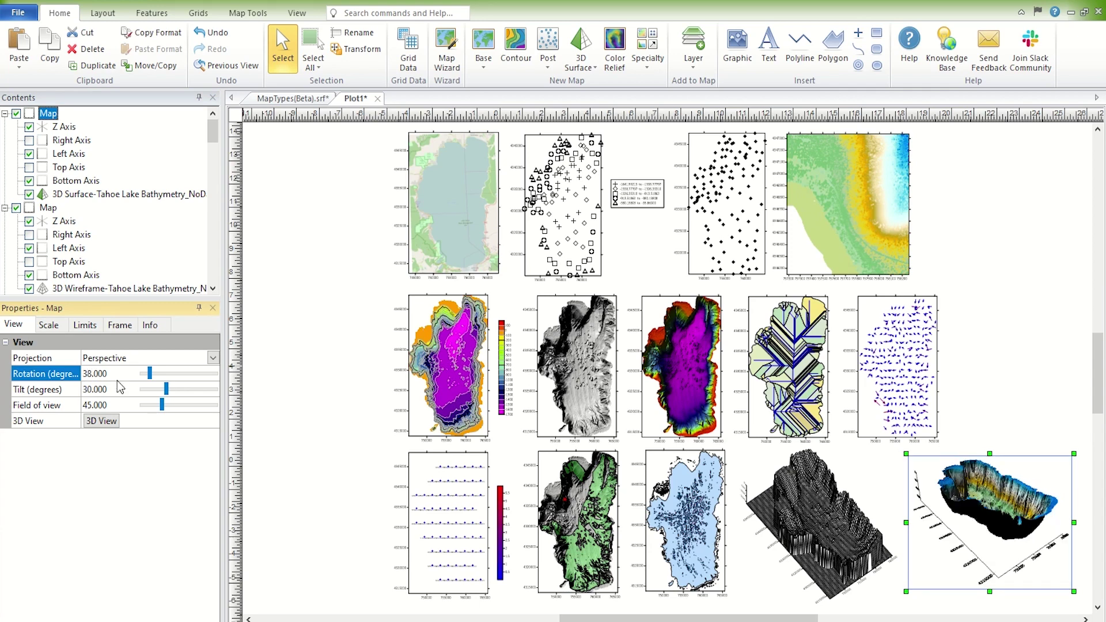
click(116, 391)
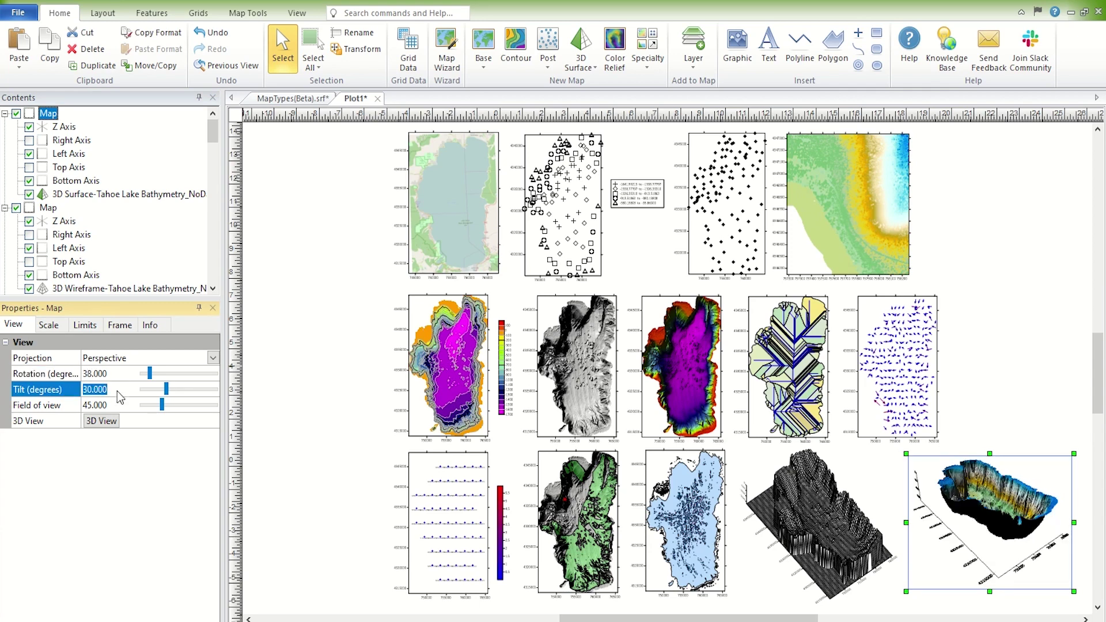
text(54)
key(Return)
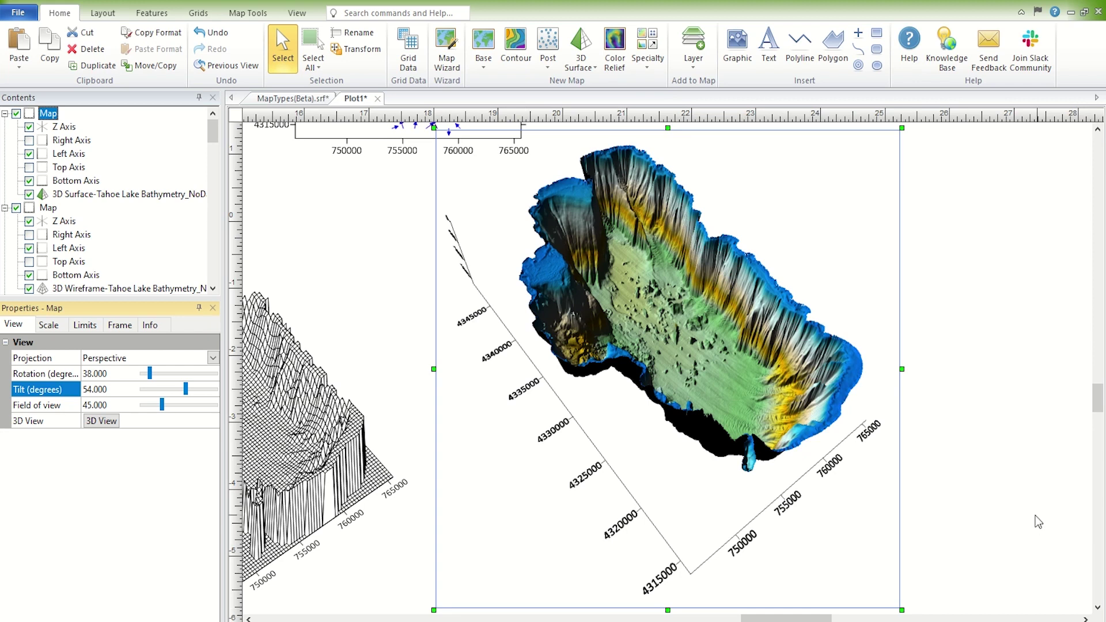
key(ctrl+a)
scroll(1008, 532, down, 2)
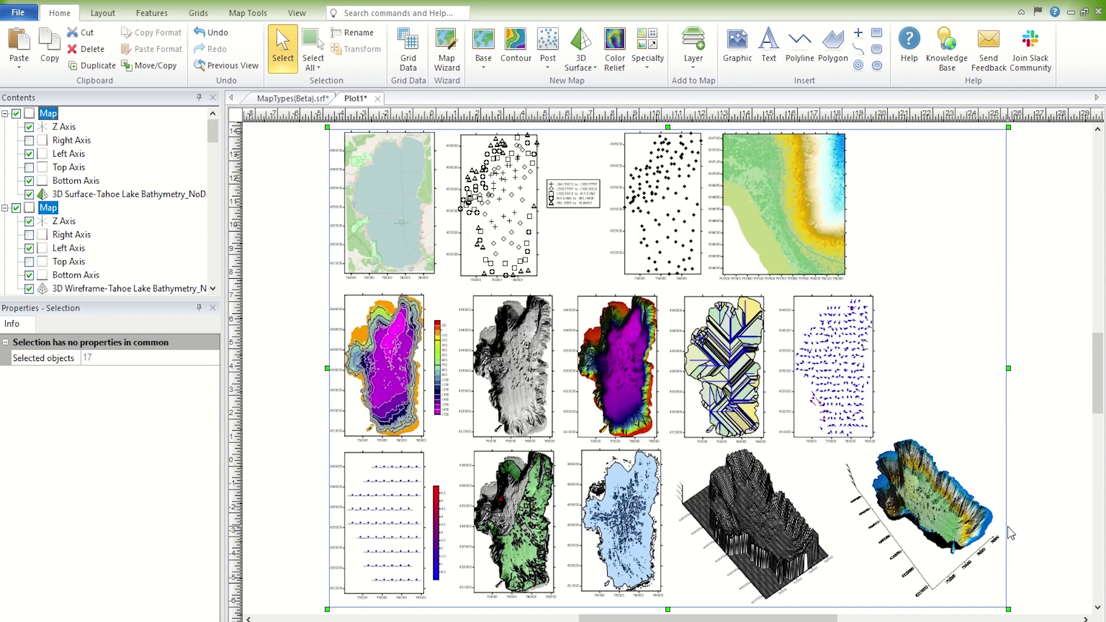
click(509, 394)
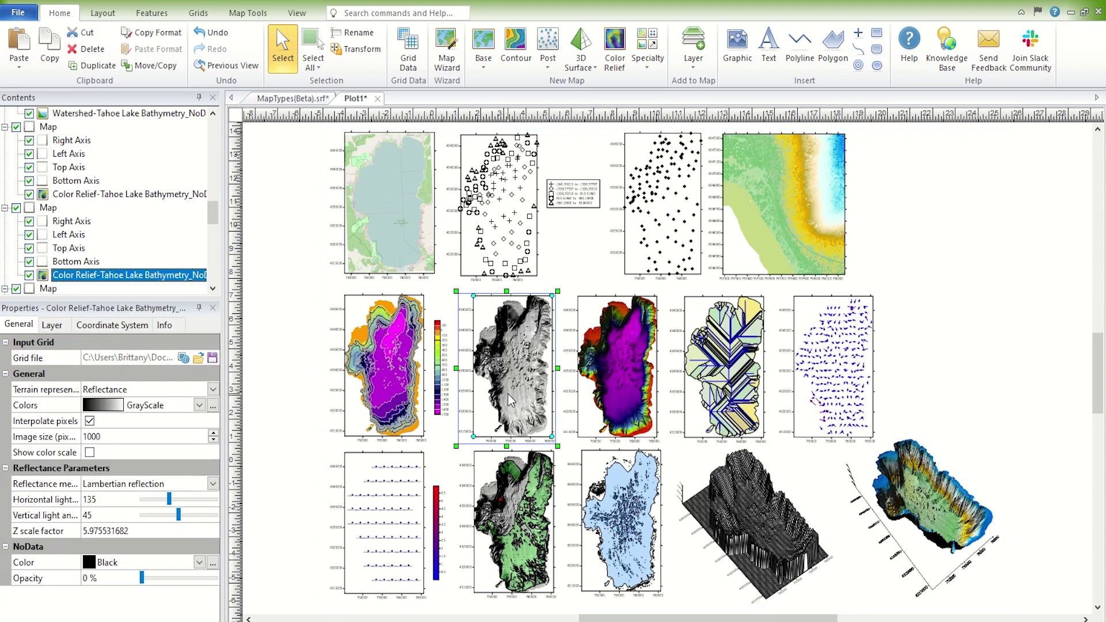
click(248, 13)
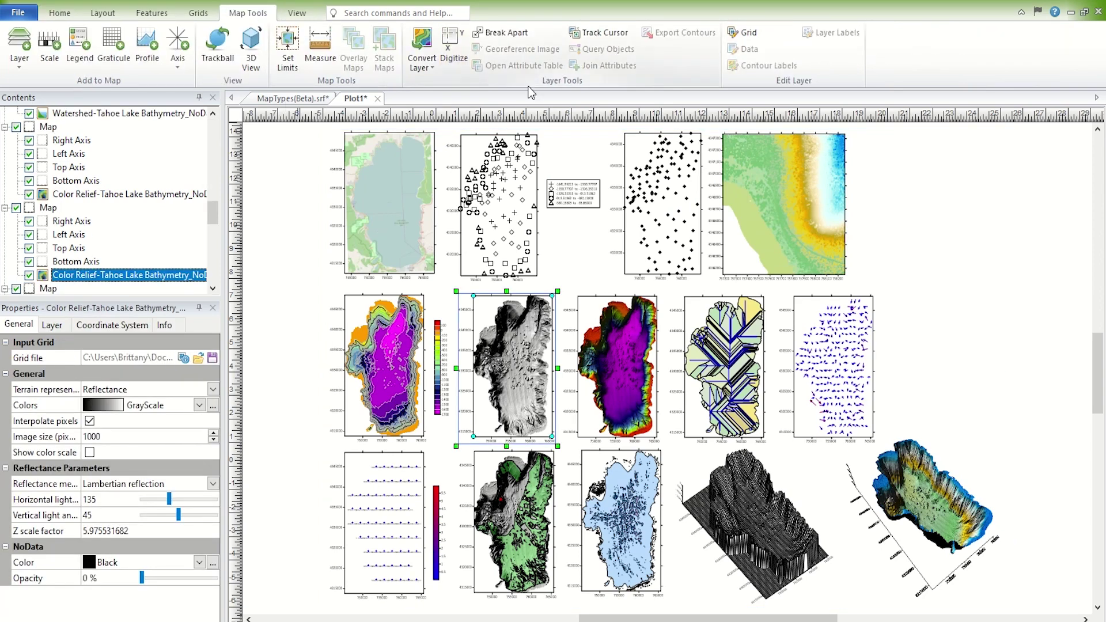
click(435, 73)
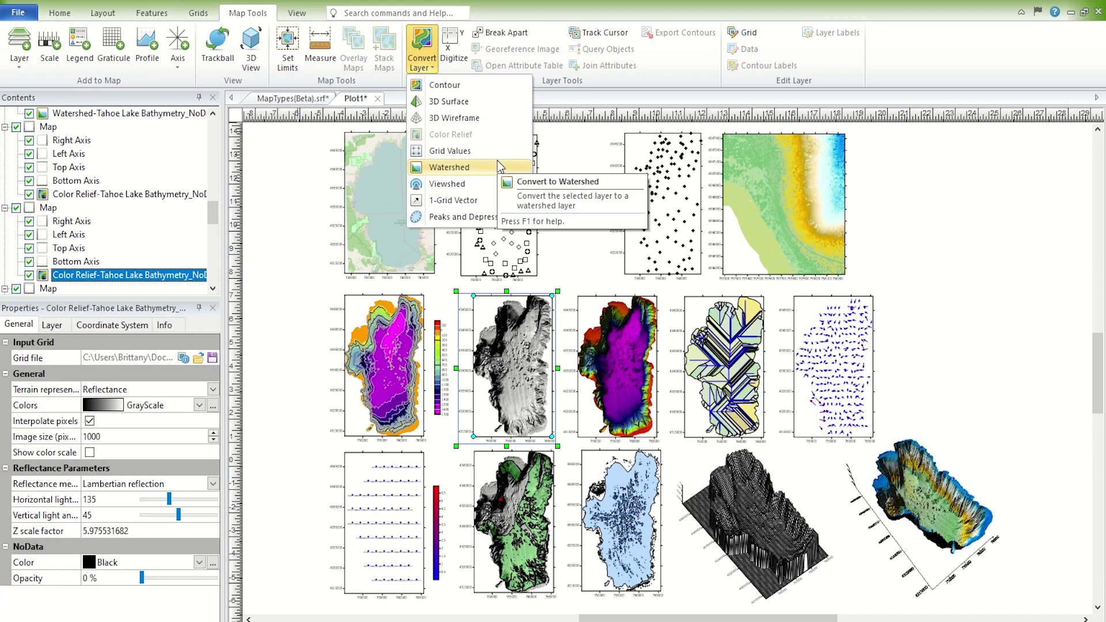
click(899, 237)
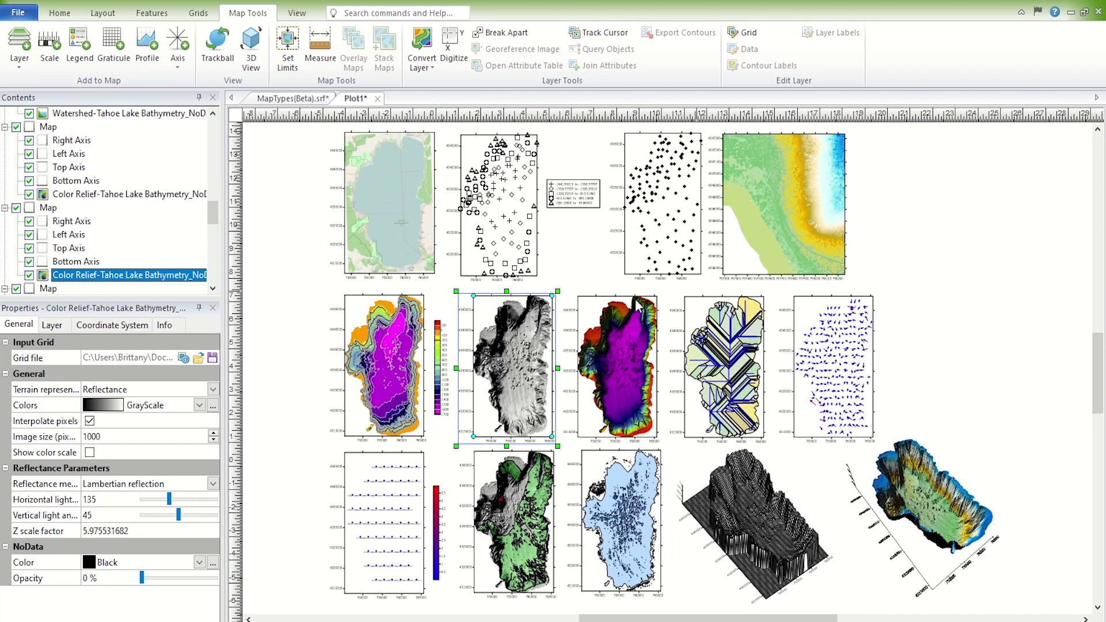
Open the Tahoe relief map in a separate 3D View and orbit it to an oblique angle
click(48, 209)
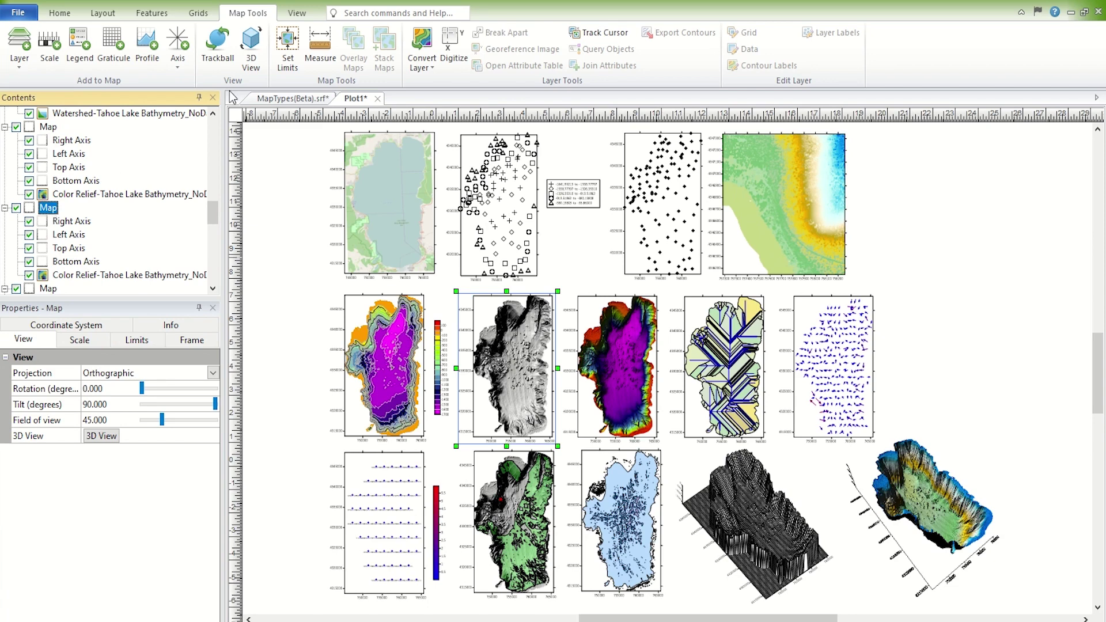
click(251, 47)
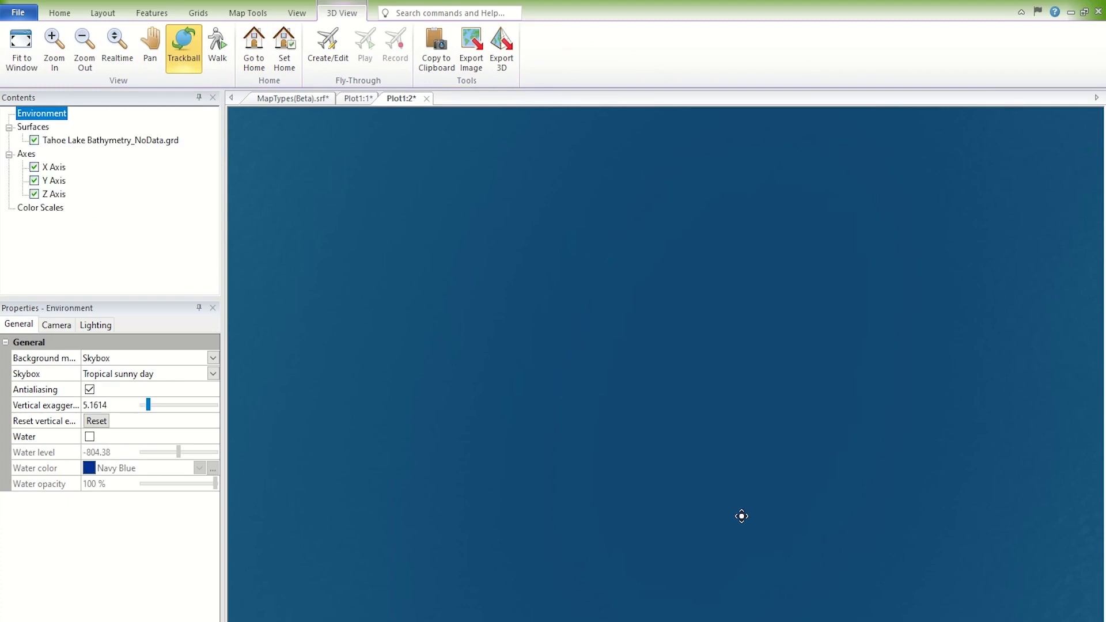
mouse_move(759, 544)
mouse_down()
mouse_move(525, 503)
mouse_move(470, 461)
mouse_move(742, 516)
mouse_up()
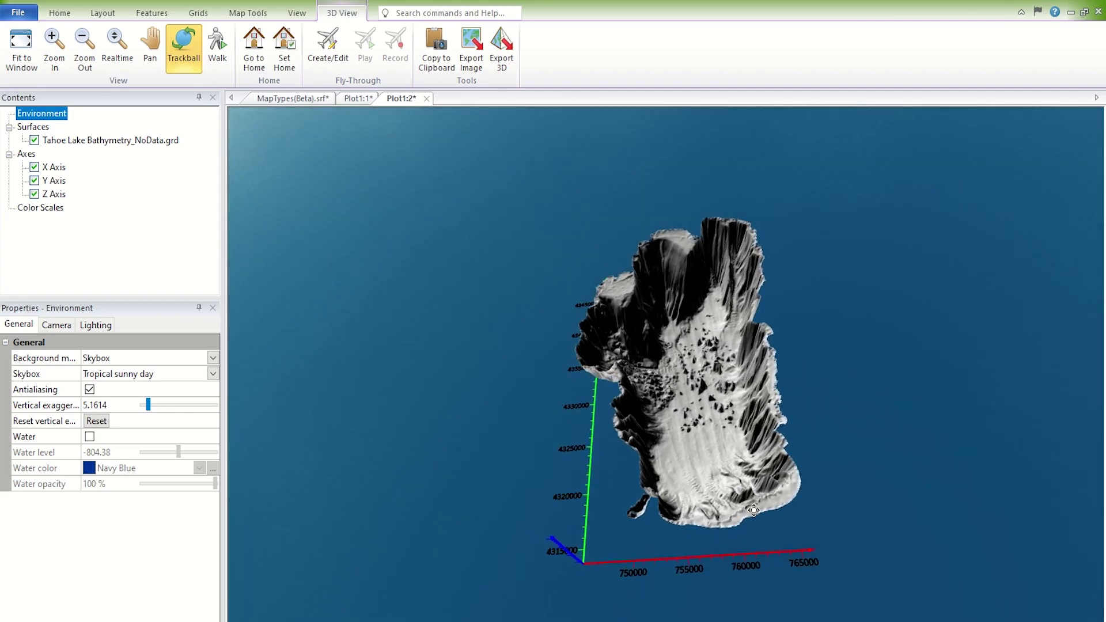